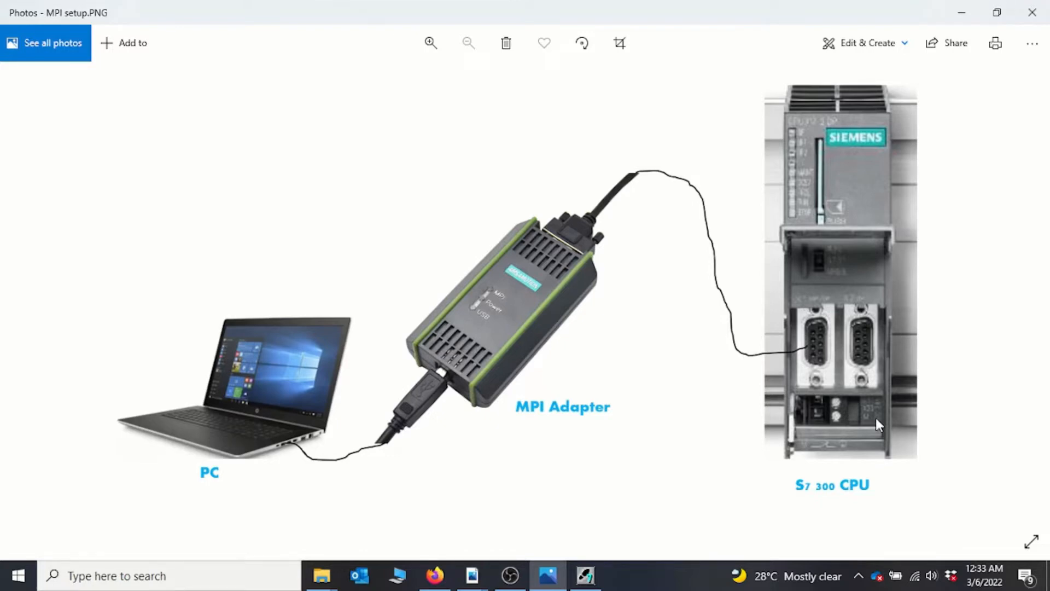
Step: Switch to SIMATIC Manager and create a new project named PLC_upload_test in the default storage location
click(961, 13)
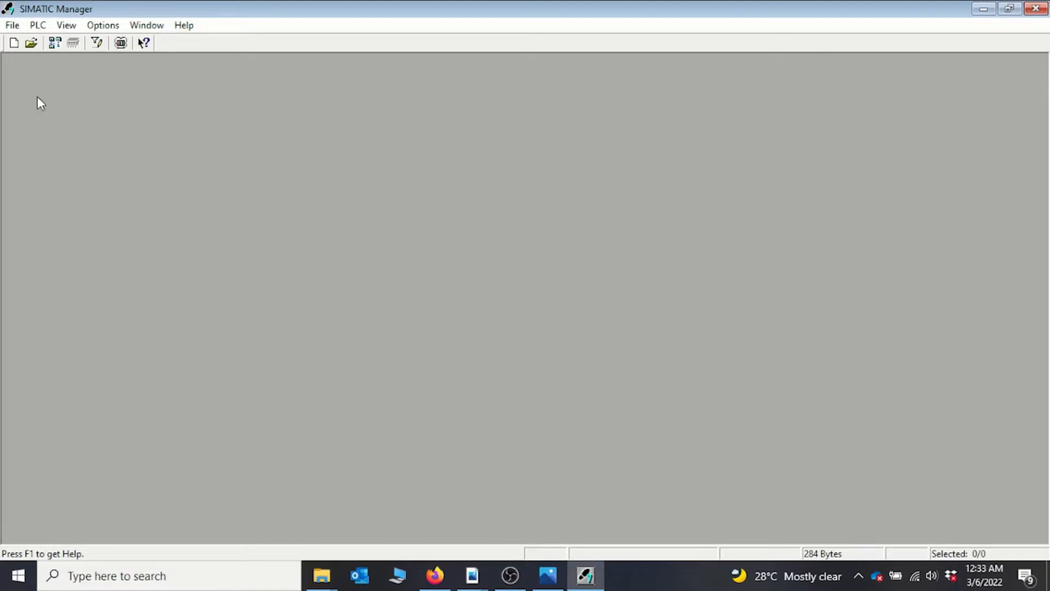
click(13, 27)
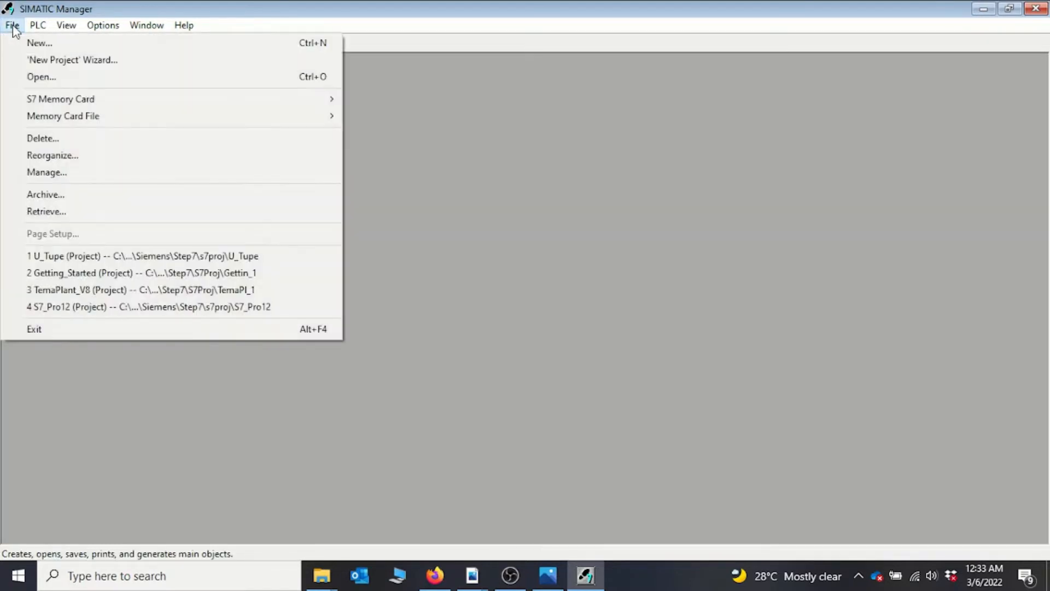
click(38, 47)
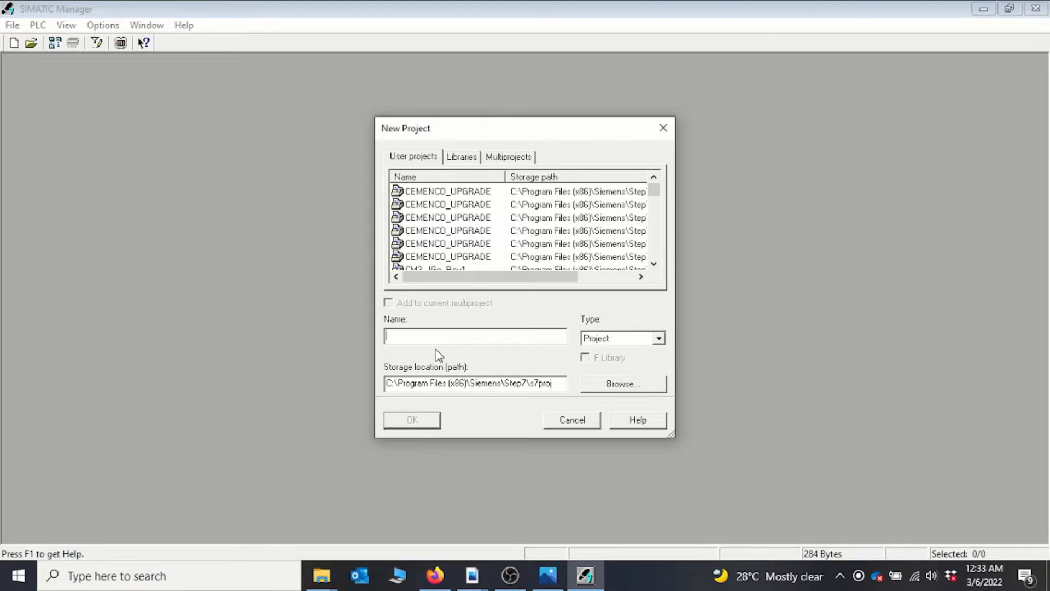
text(PLC_upload_test)
click(412, 420)
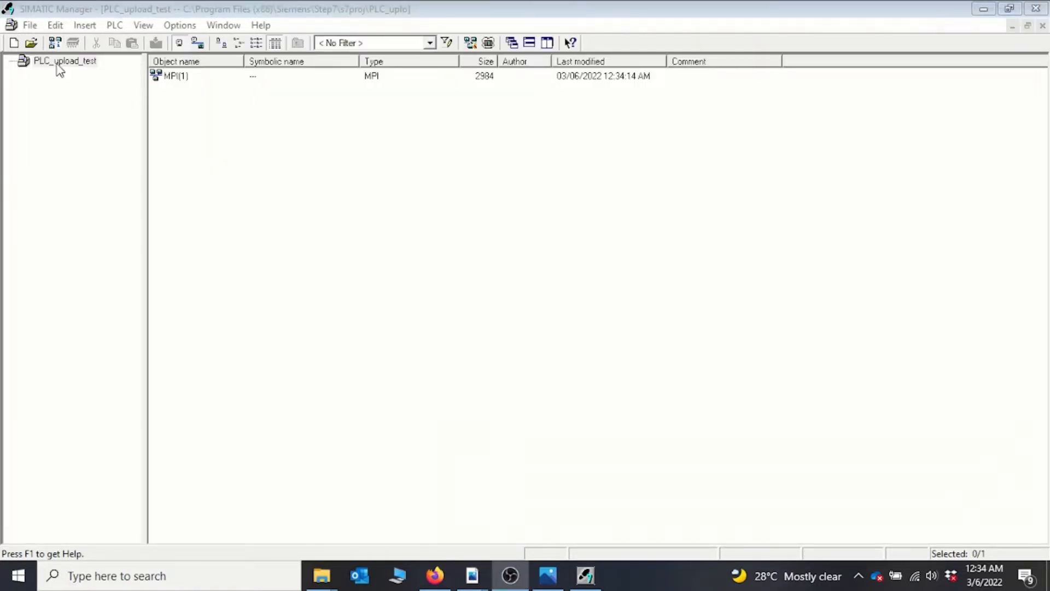
Step: Examine the Set PG/PC Interface access path and the available interface parameter assignments for the PLC_upload_test project
click(30, 61)
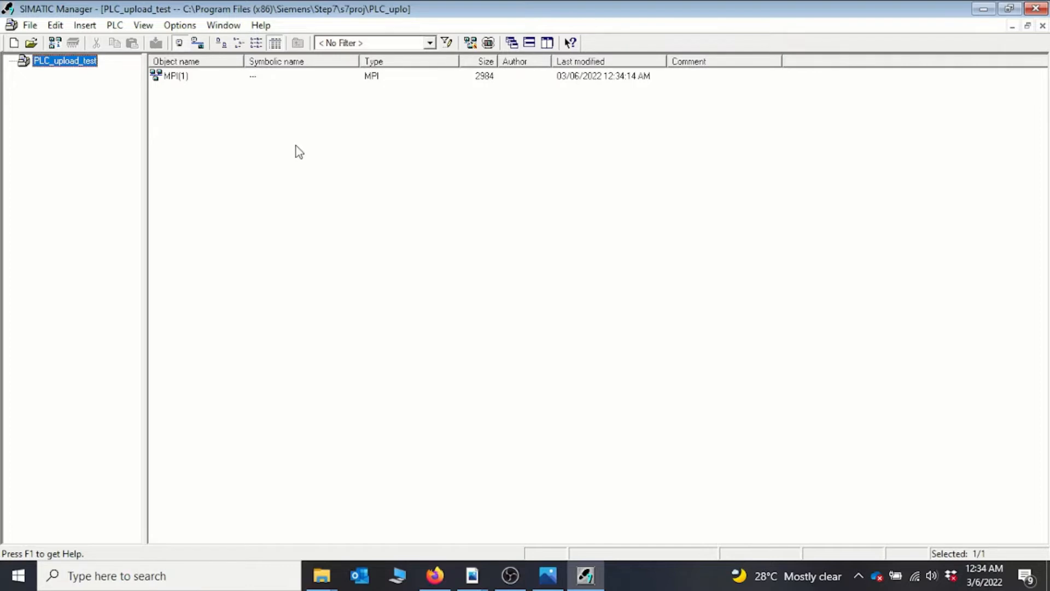
click(123, 28)
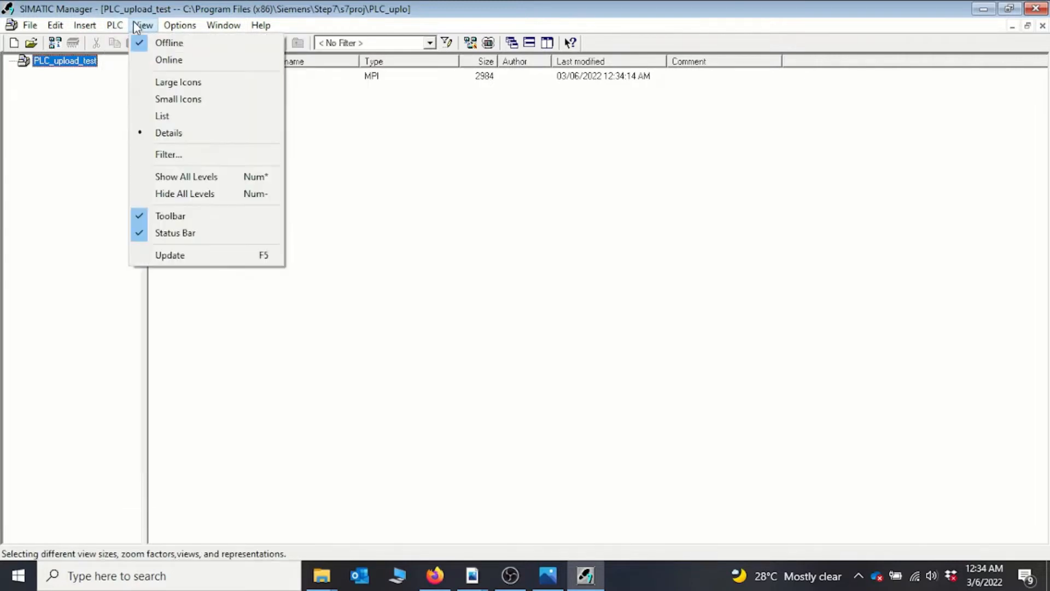
mouse_move(179, 27)
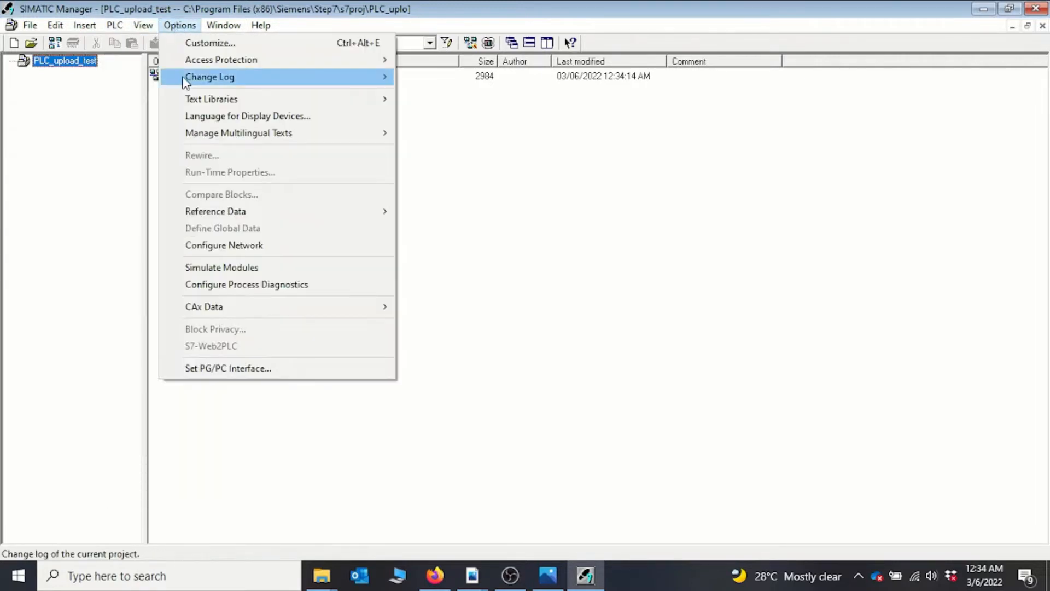
click(245, 369)
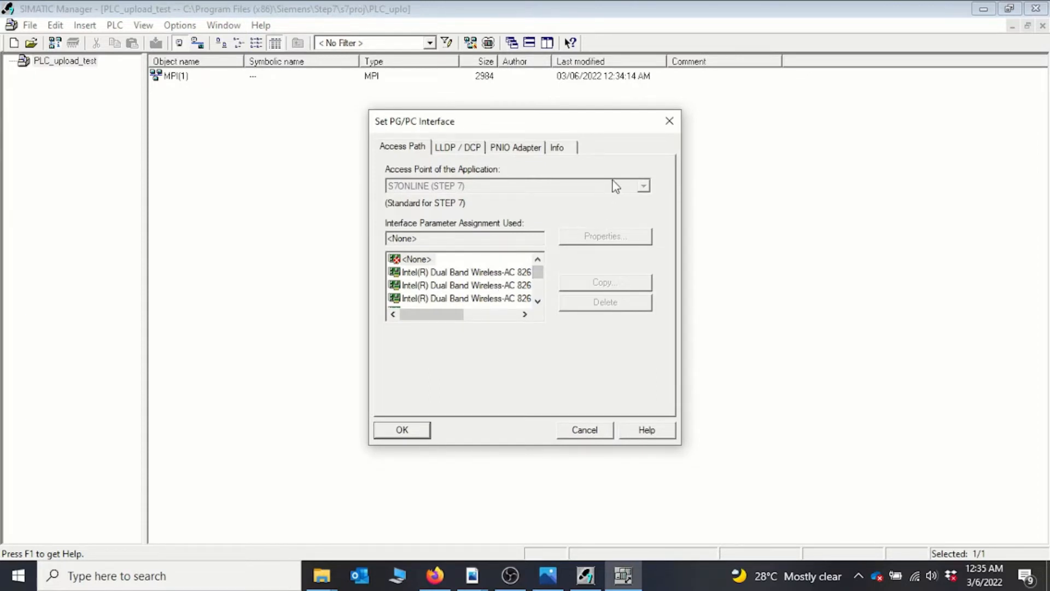
click(669, 121)
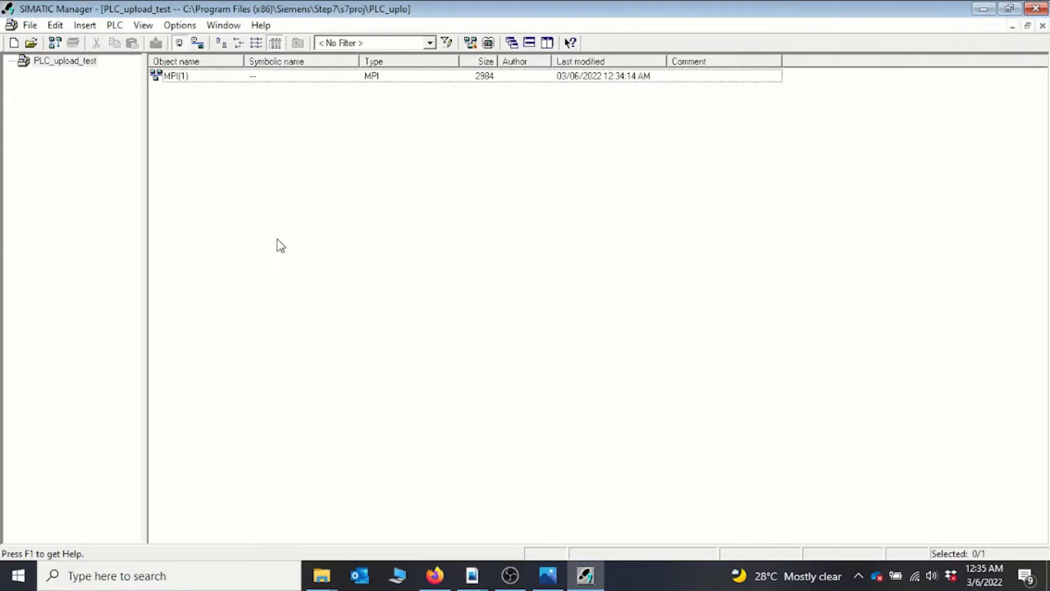
Step: Start the S7-PLCSIM simulator and minimize its window
click(488, 42)
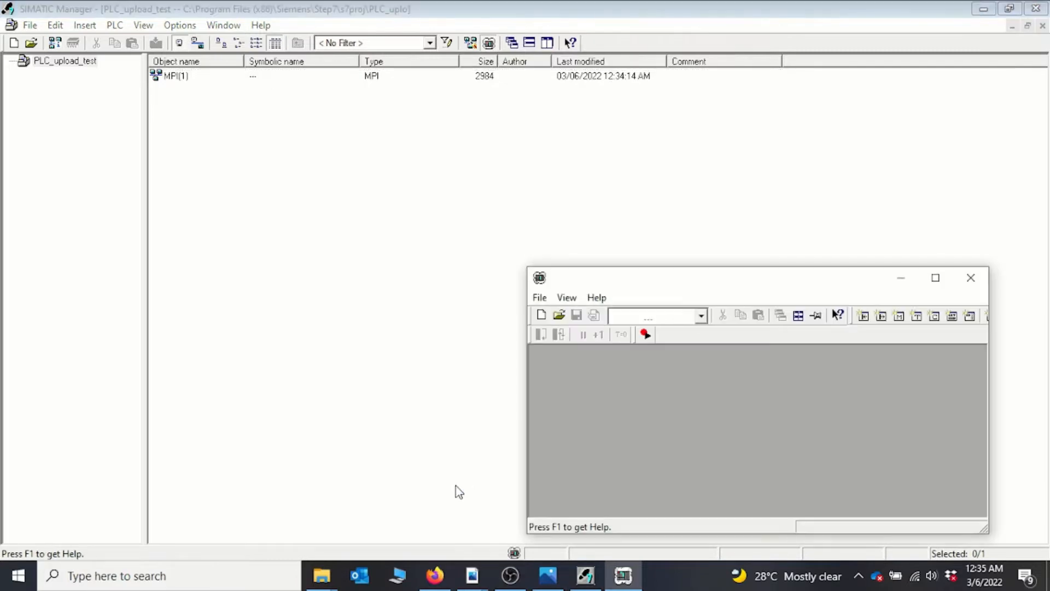
click(901, 279)
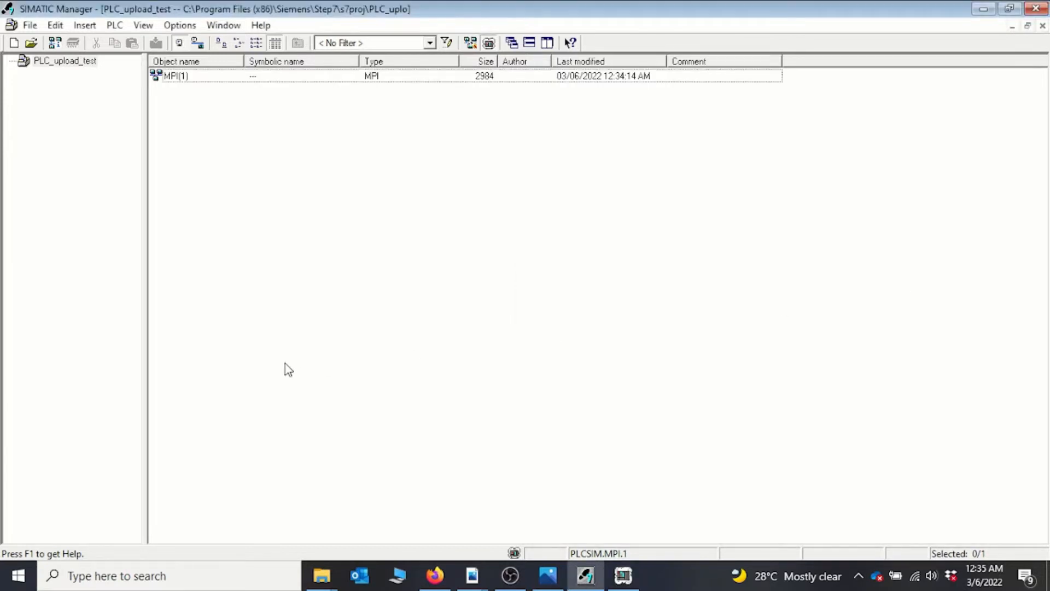
Step: Open the recent Getting_Started project and expand its SIMATIC 300 Station down to the S7 program folders
click(30, 26)
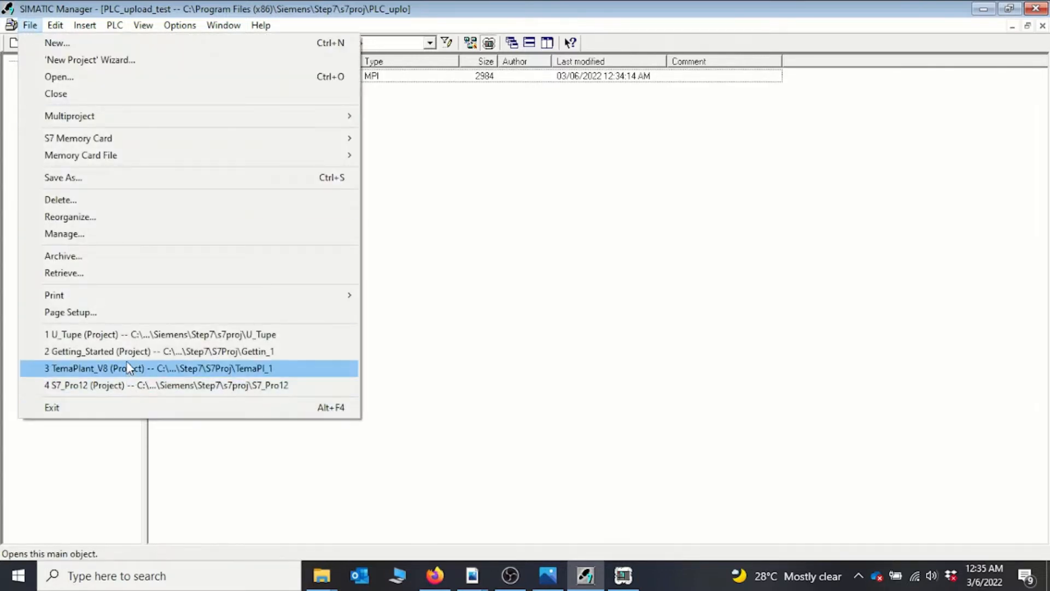
click(137, 351)
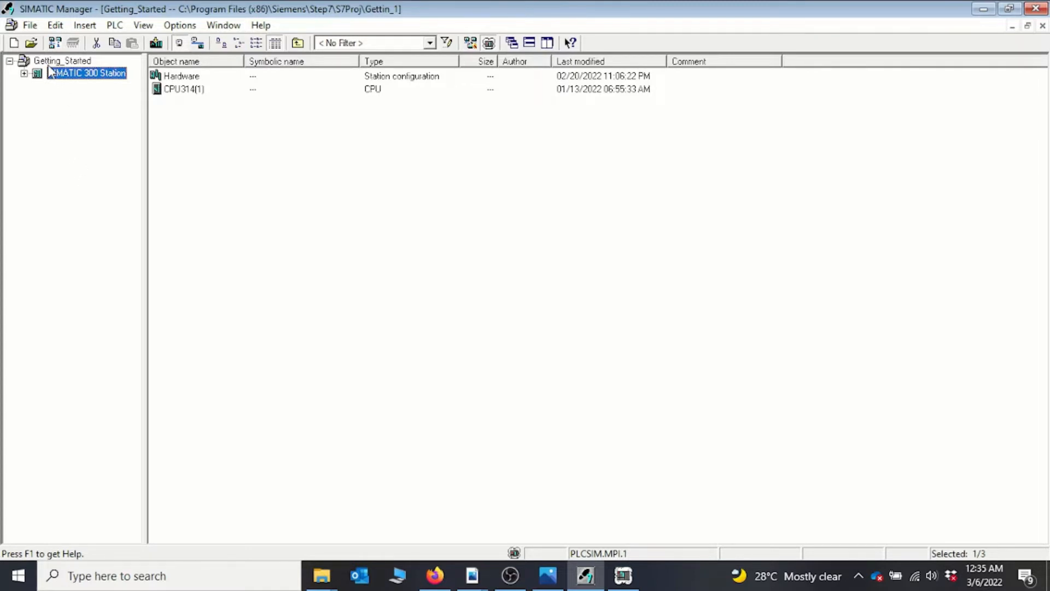
click(24, 73)
click(38, 86)
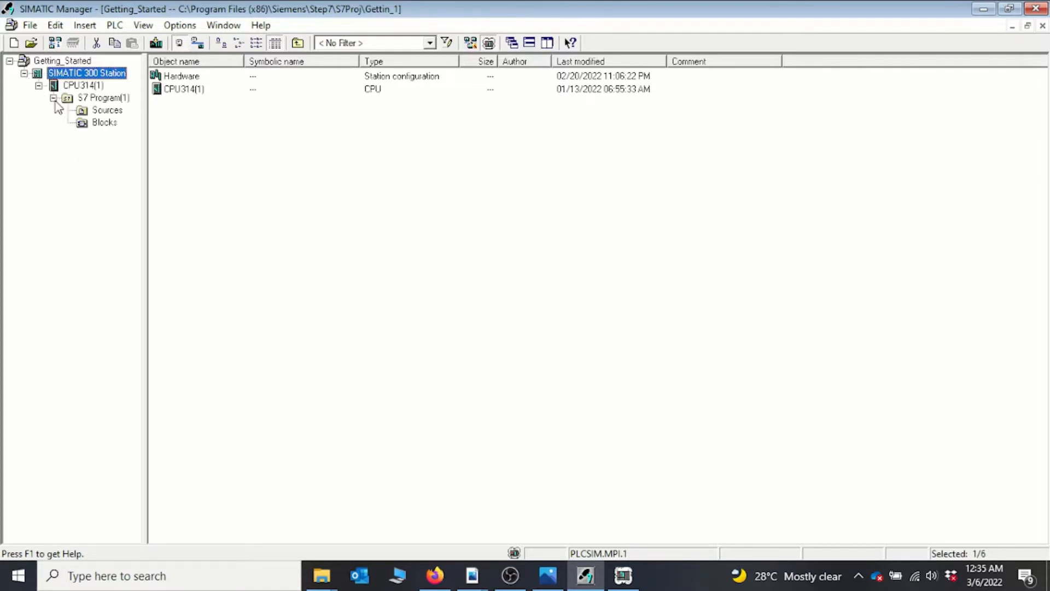
Step: Download the SIMATIC 300 Station of the Getting_Started project to the simulated PLC
right_click(80, 76)
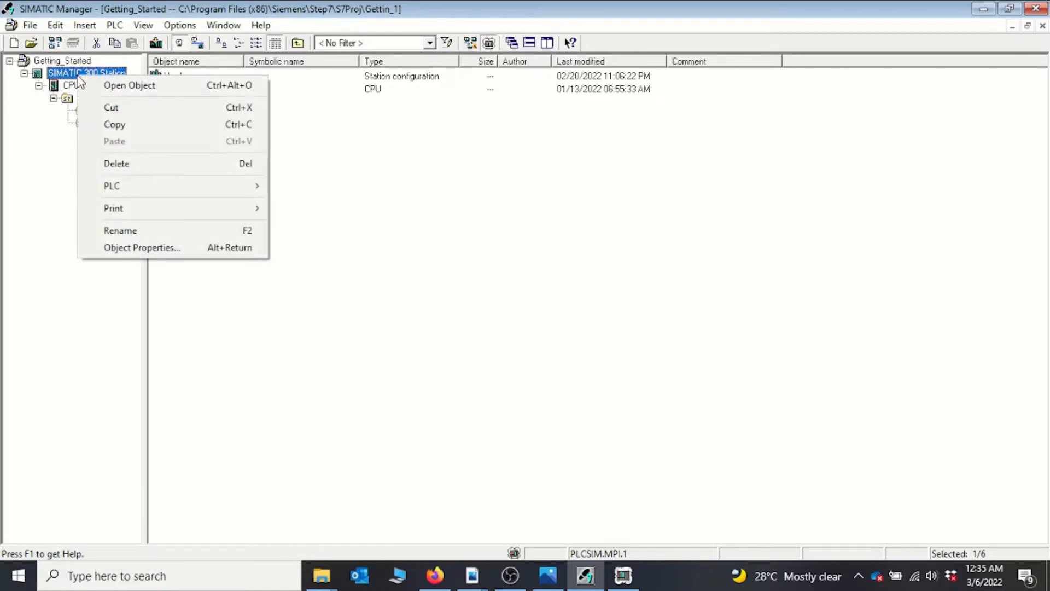
mouse_move(210, 195)
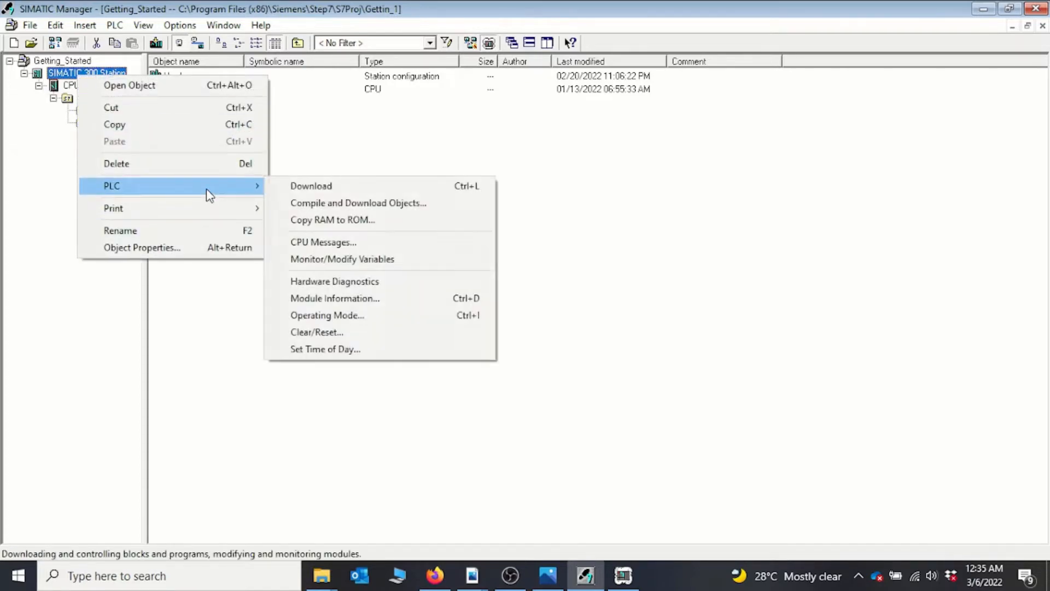
click(313, 188)
click(430, 340)
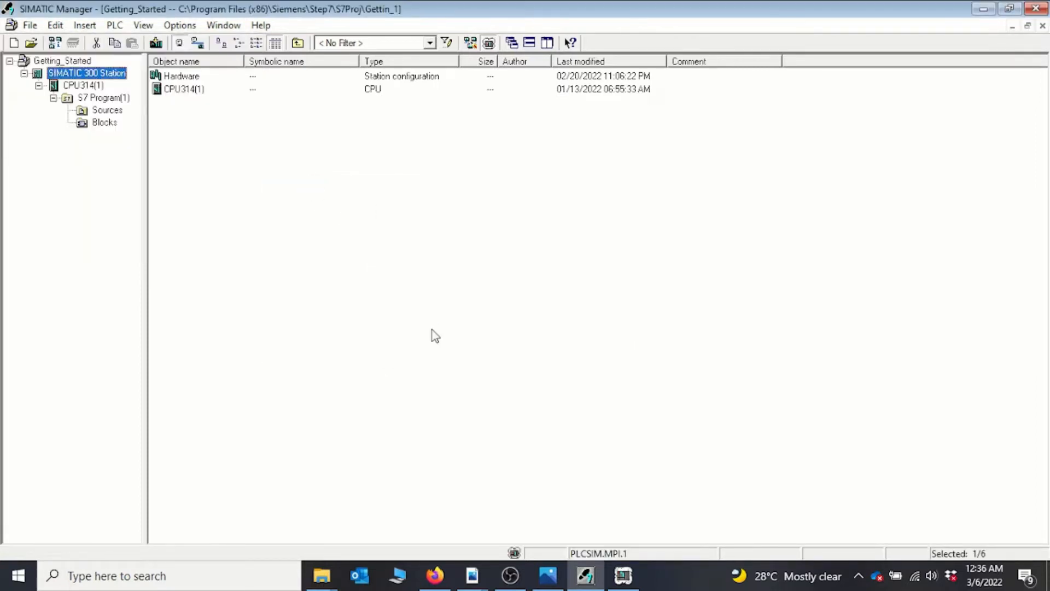
Step: Check the simulated CPU in S7-PLCSIM for the downloaded station, its operating mode and MPI address
click(626, 578)
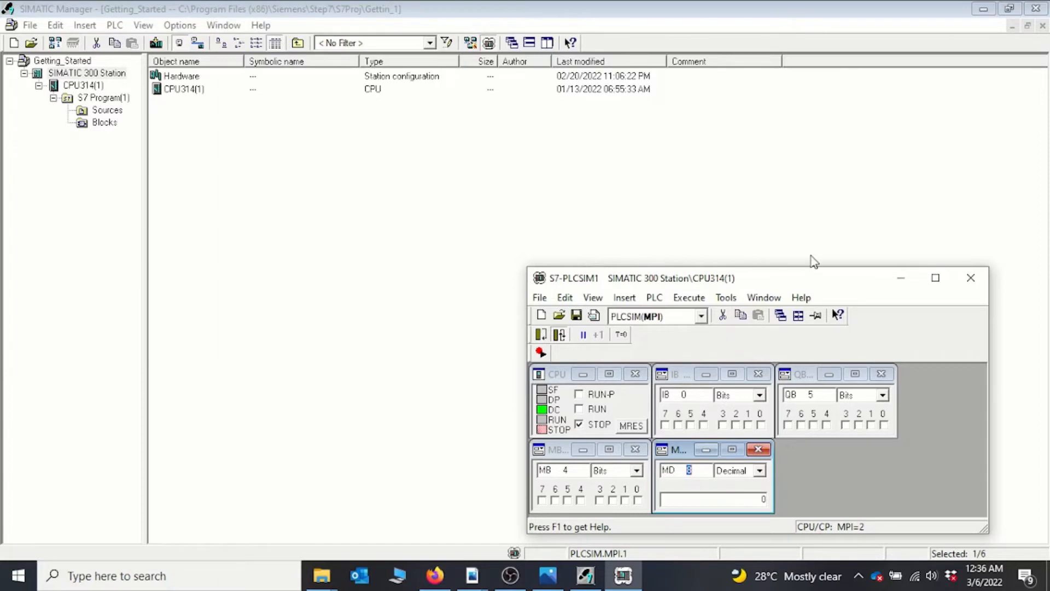
click(902, 279)
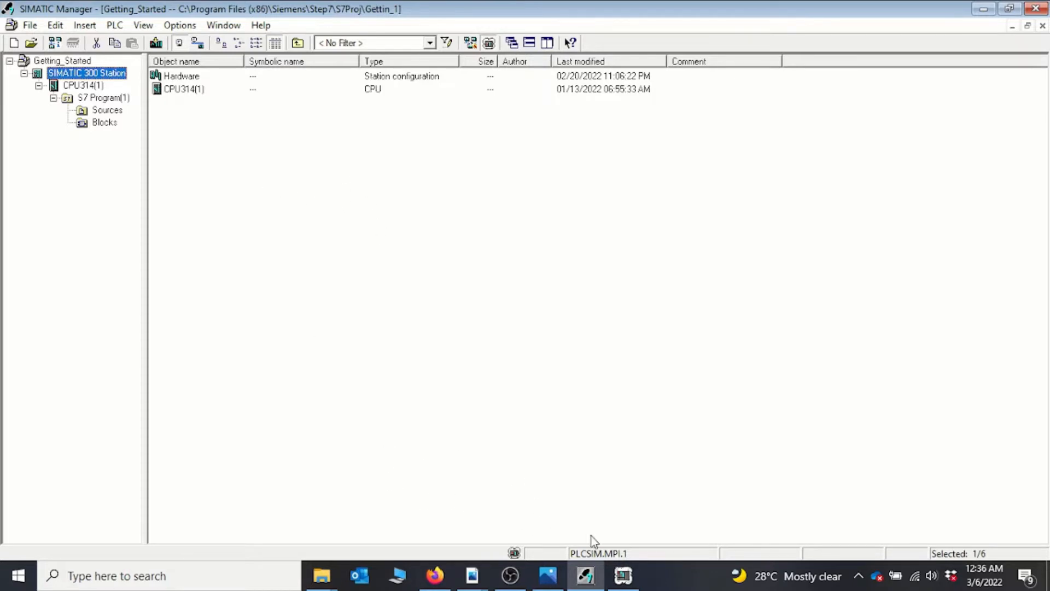
click(623, 575)
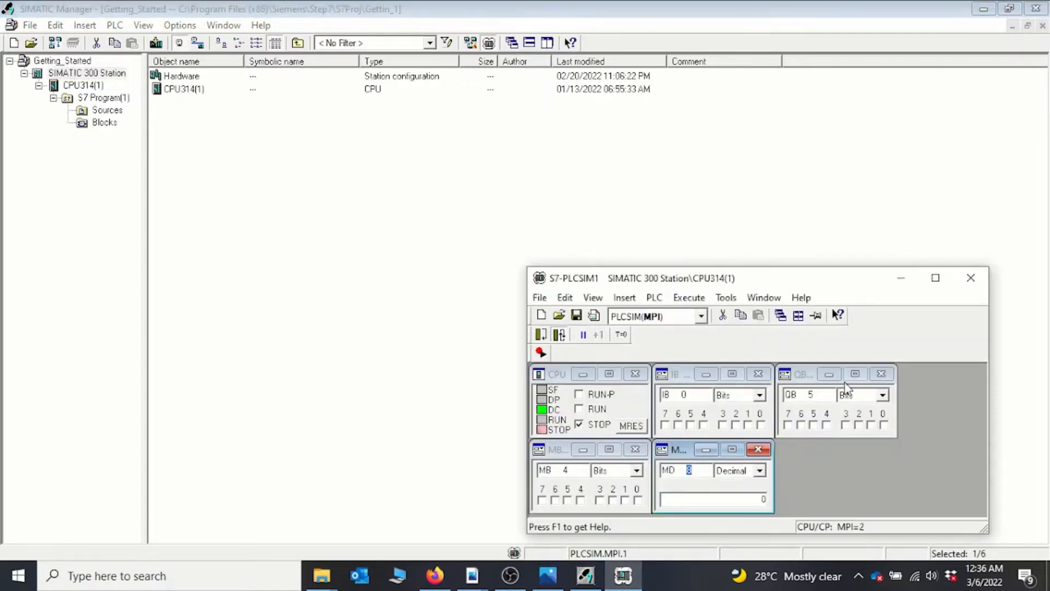
click(896, 285)
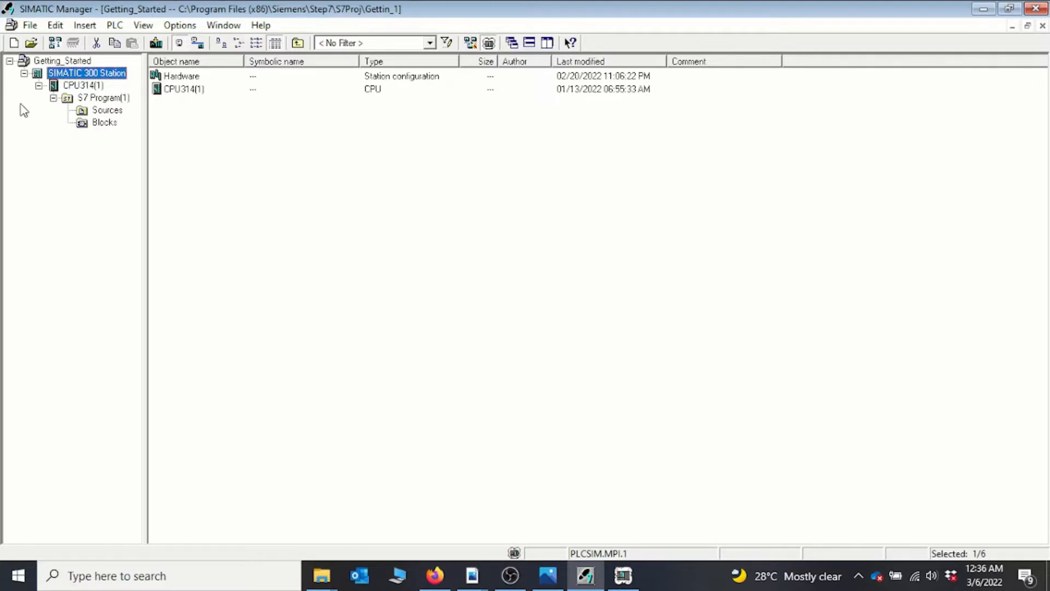
Step: Open the PLC_upload_test project from the list of user projects
click(30, 25)
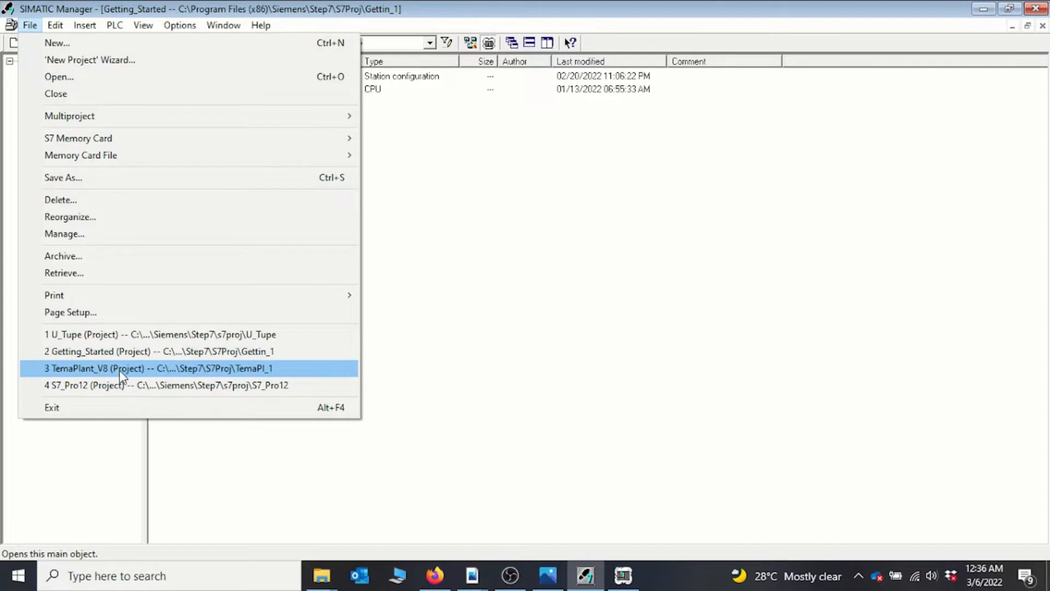
click(412, 328)
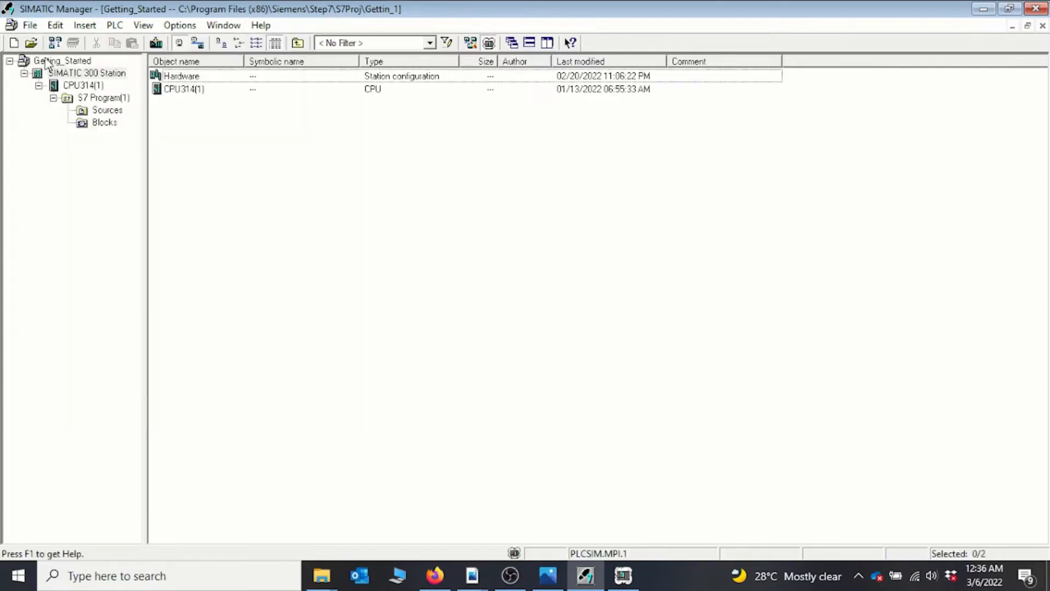
click(30, 25)
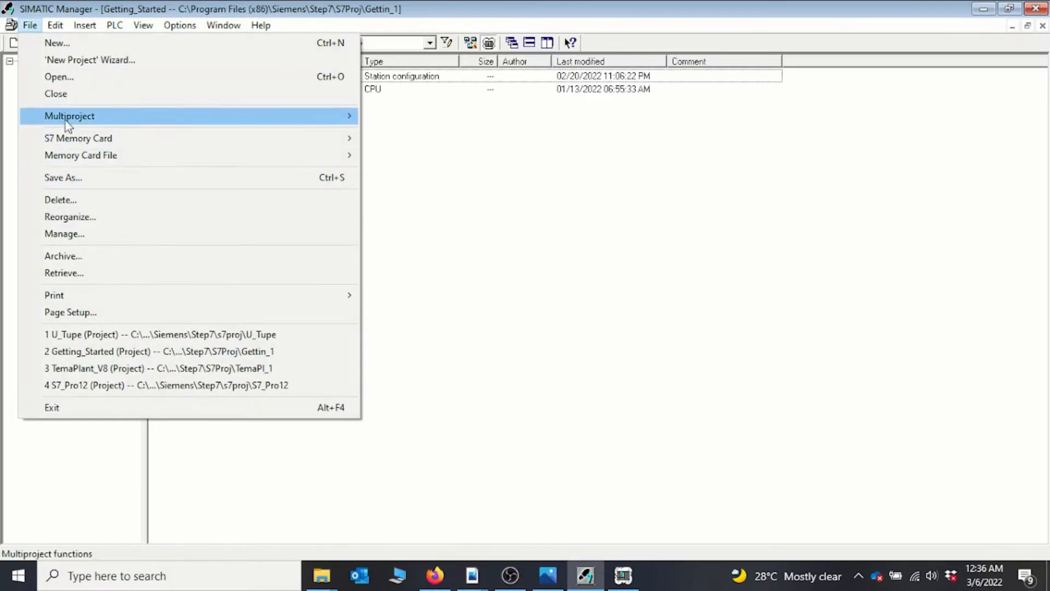
click(61, 76)
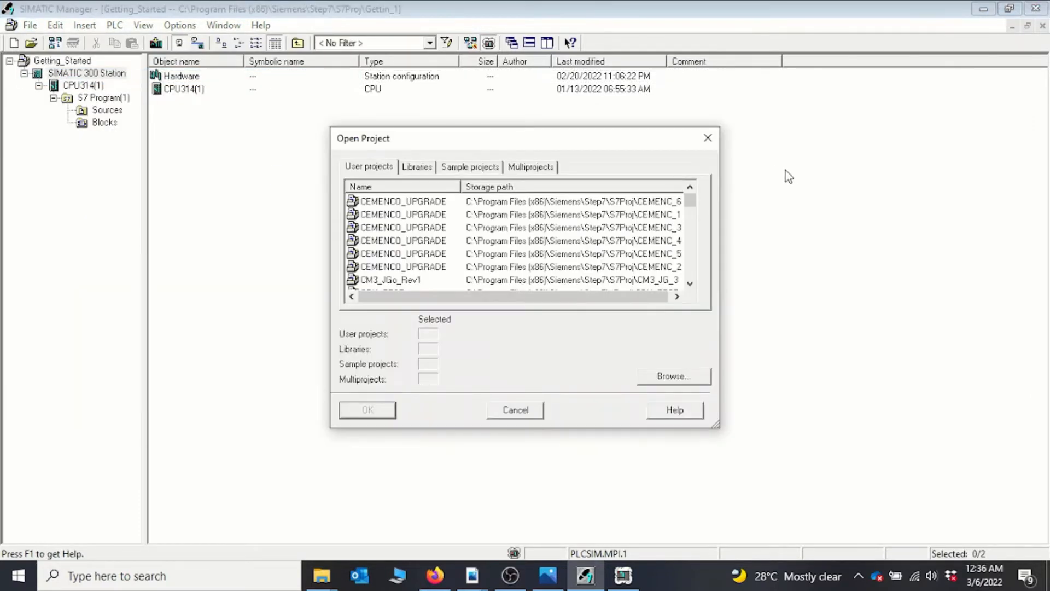
drag(690, 200, 690, 206)
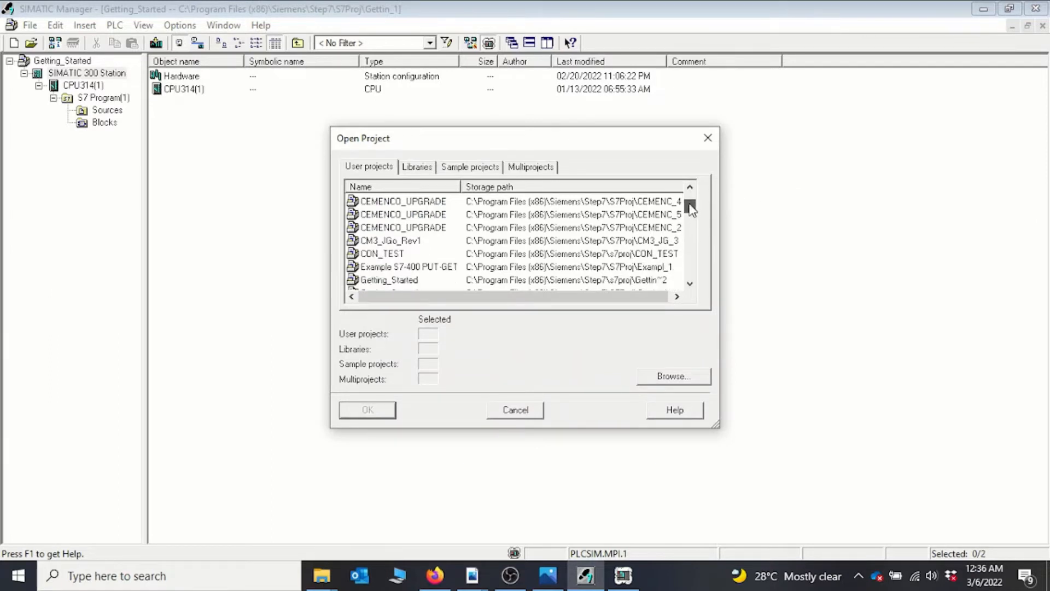
scroll(562, 277, down, 2)
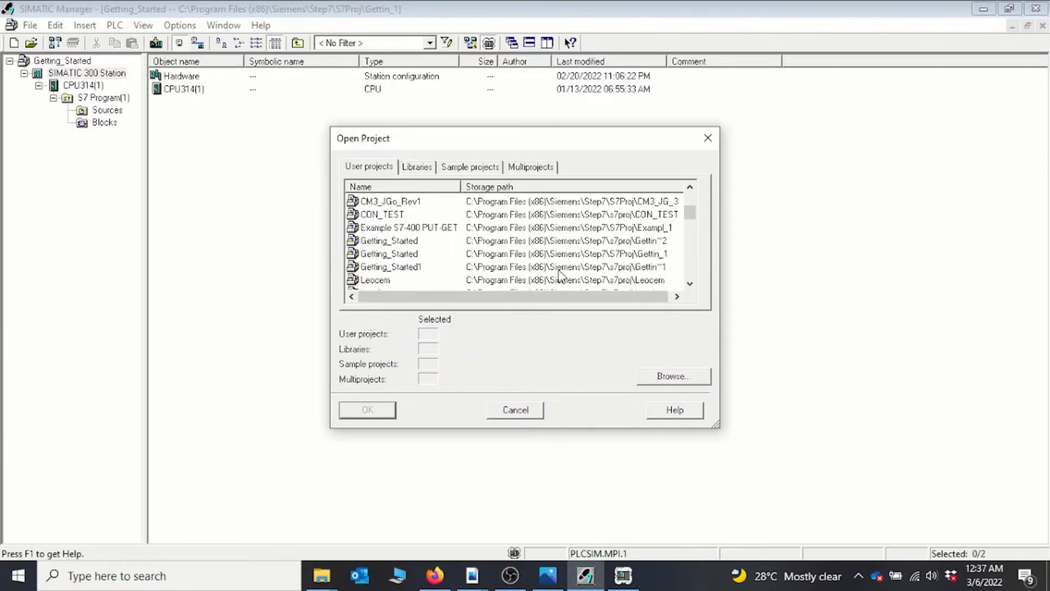
scroll(562, 277, down, 2)
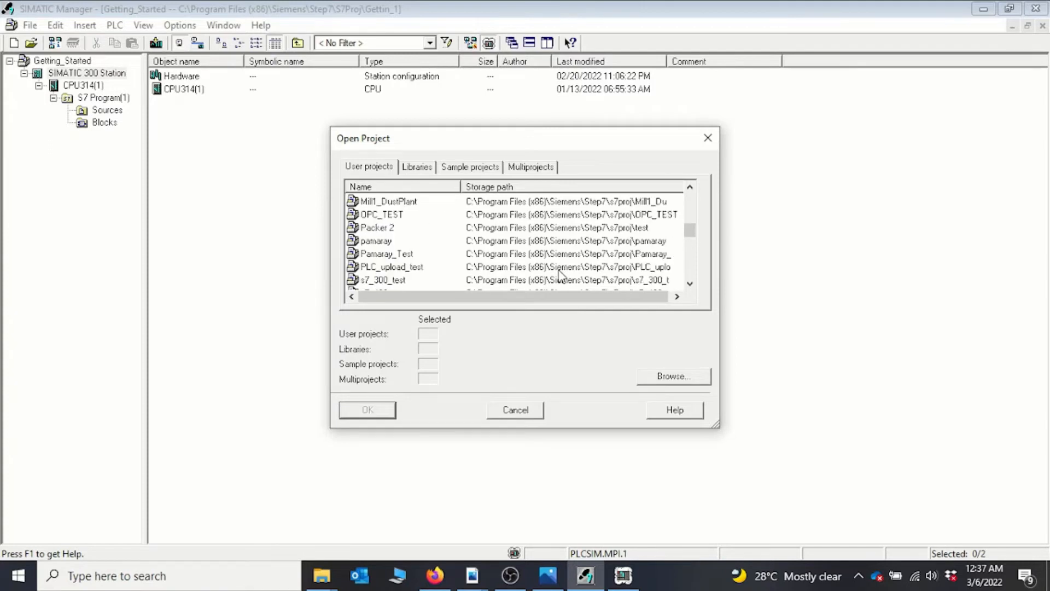
click(400, 269)
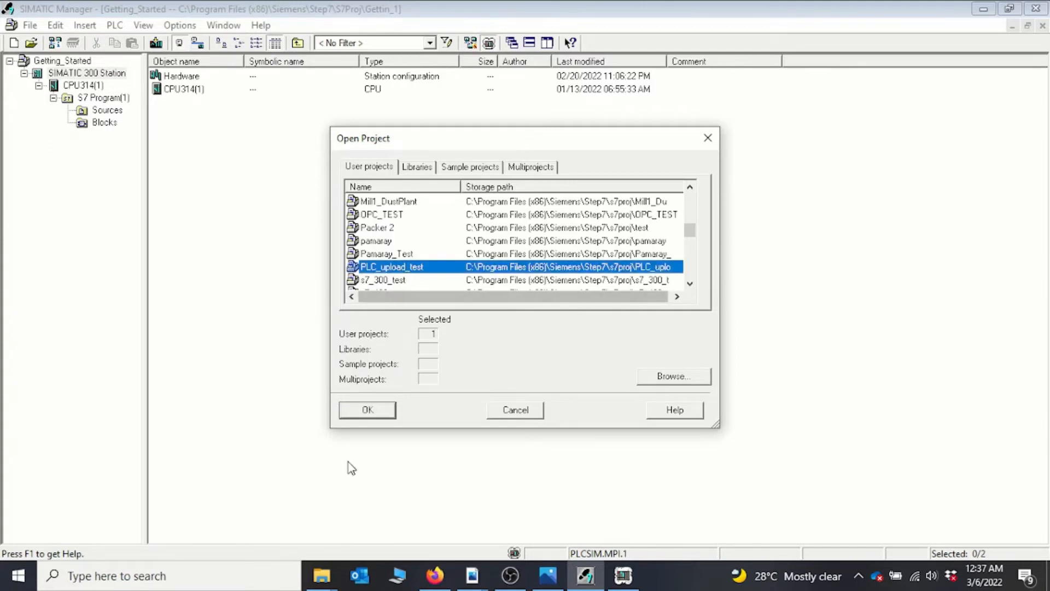
click(368, 410)
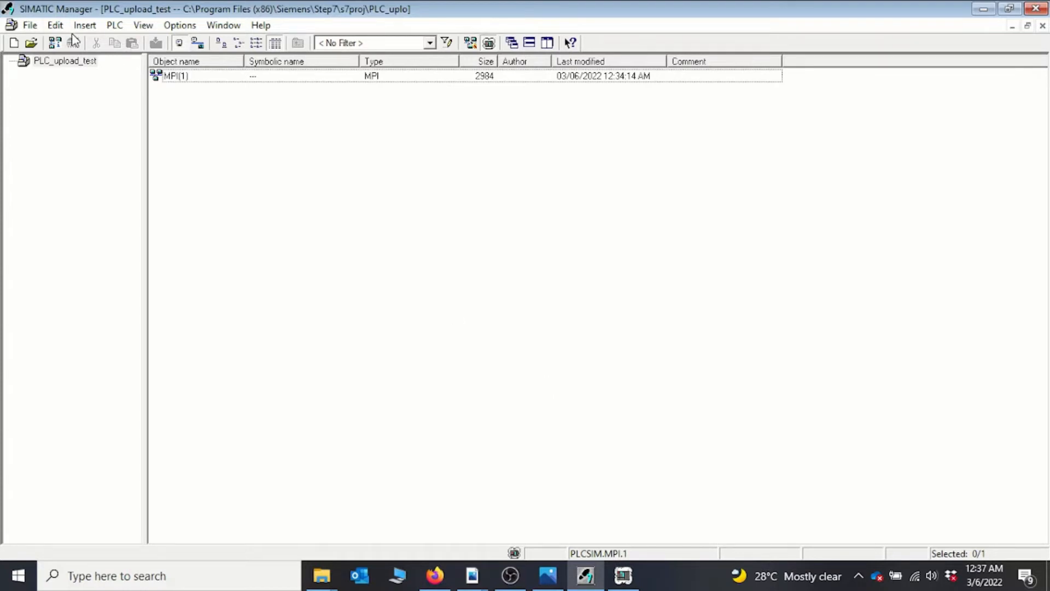
right_click(48, 64)
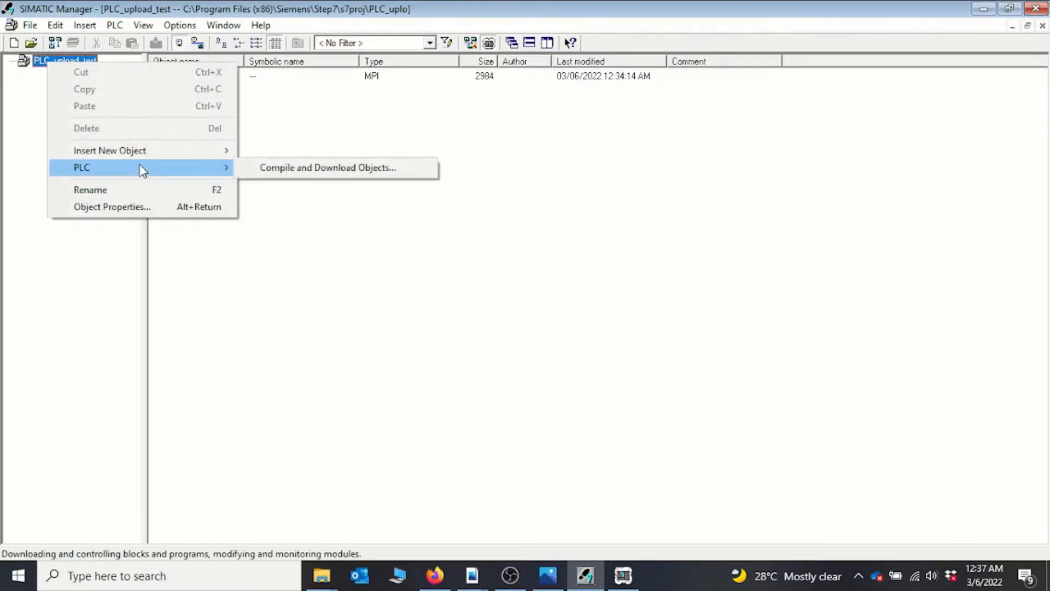
mouse_move(145, 157)
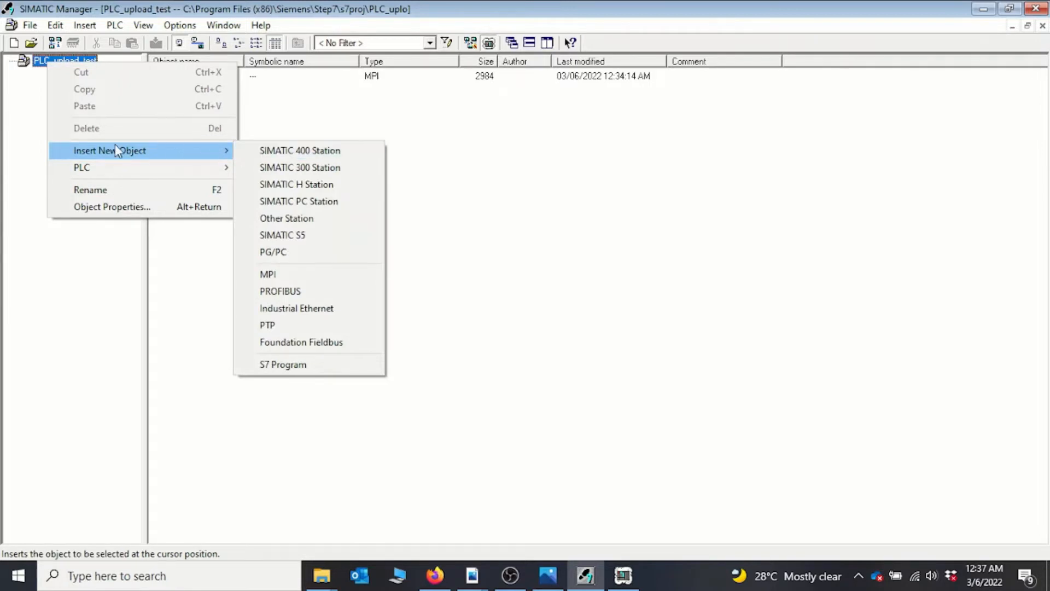
mouse_move(105, 164)
click(509, 347)
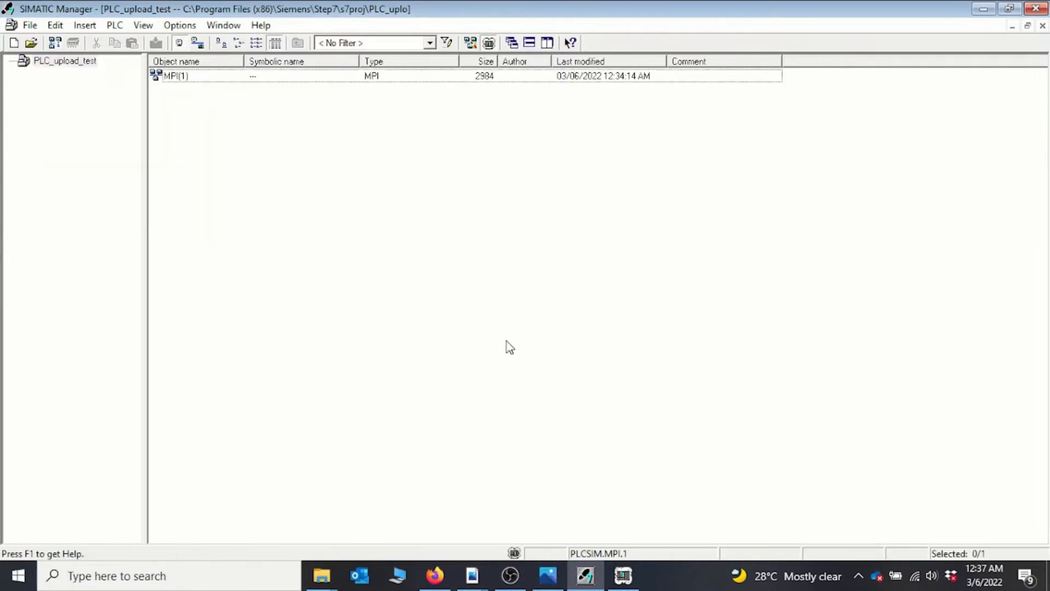
Step: Start uploading a station to the PG, with rack 0 and slot 2 as the target module
click(114, 25)
mouse_move(137, 43)
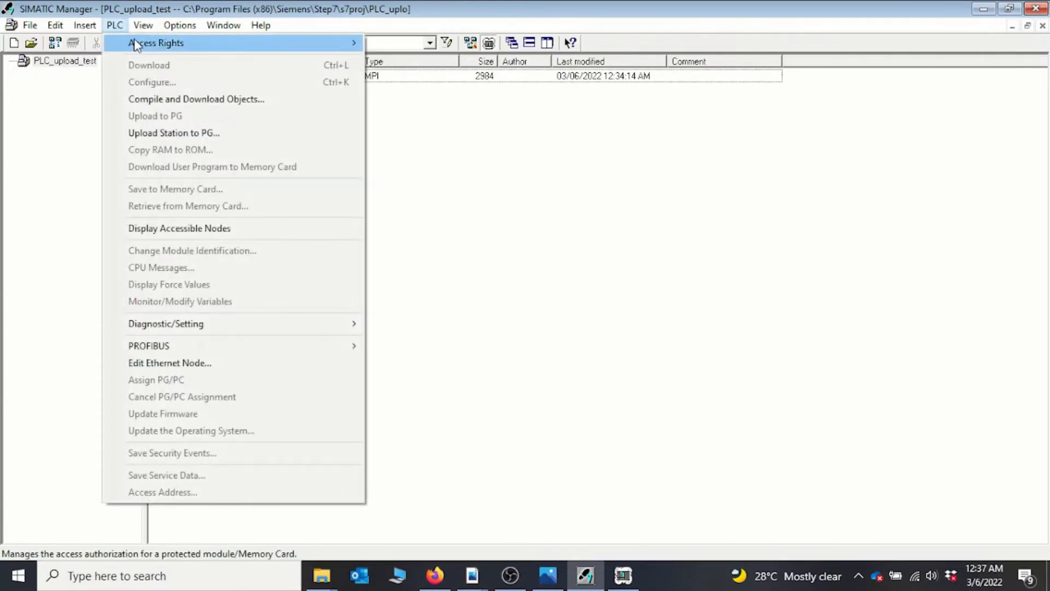
click(177, 135)
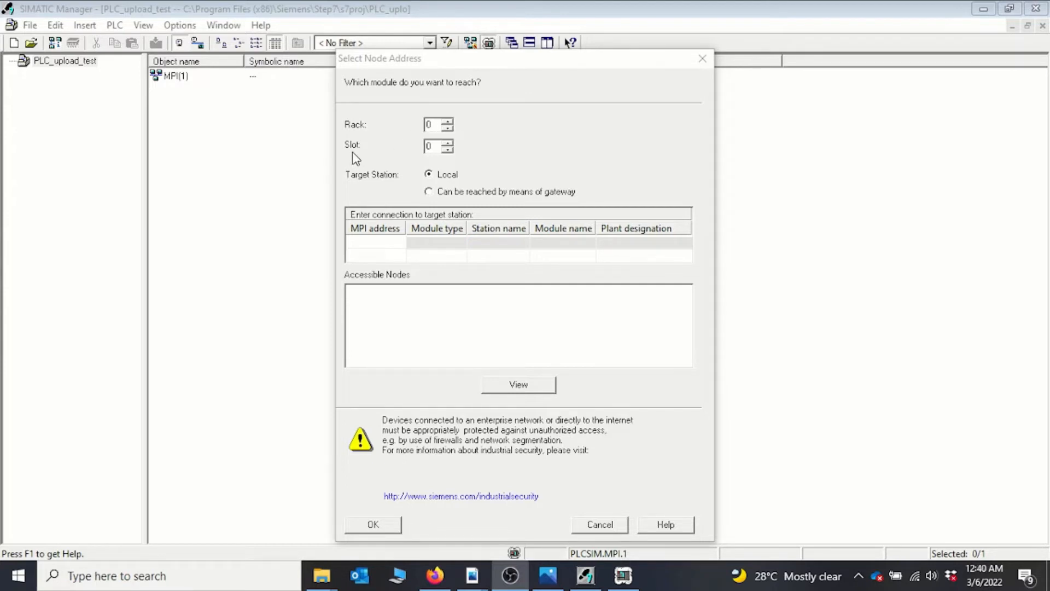
click(447, 143)
click(447, 143)
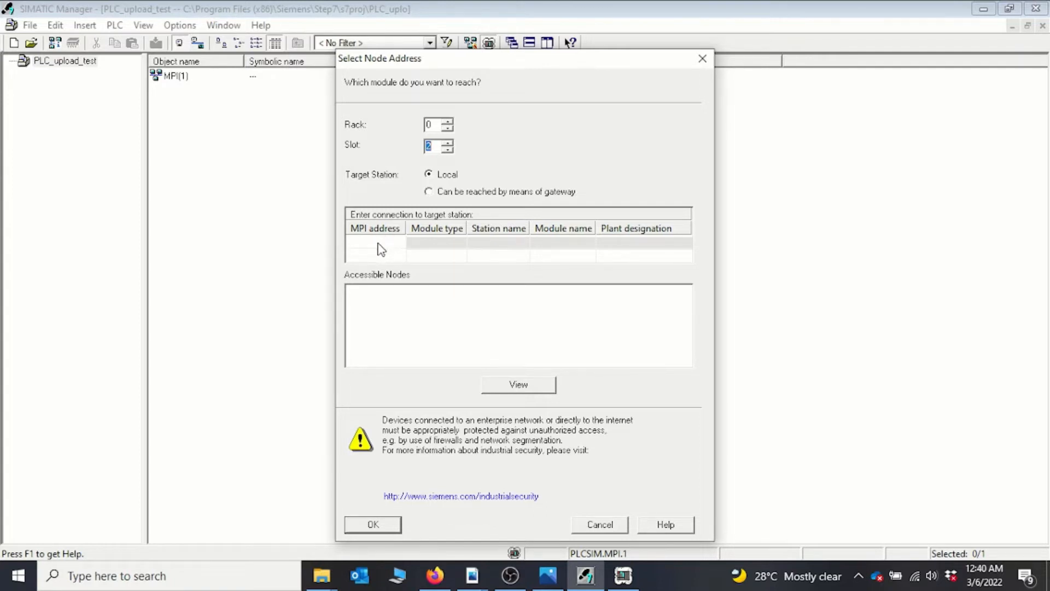
Step: Look up the simulated CPU's MPI address in S7-PLCSIM, enter 2 for the target station and upload the station into the project
click(630, 582)
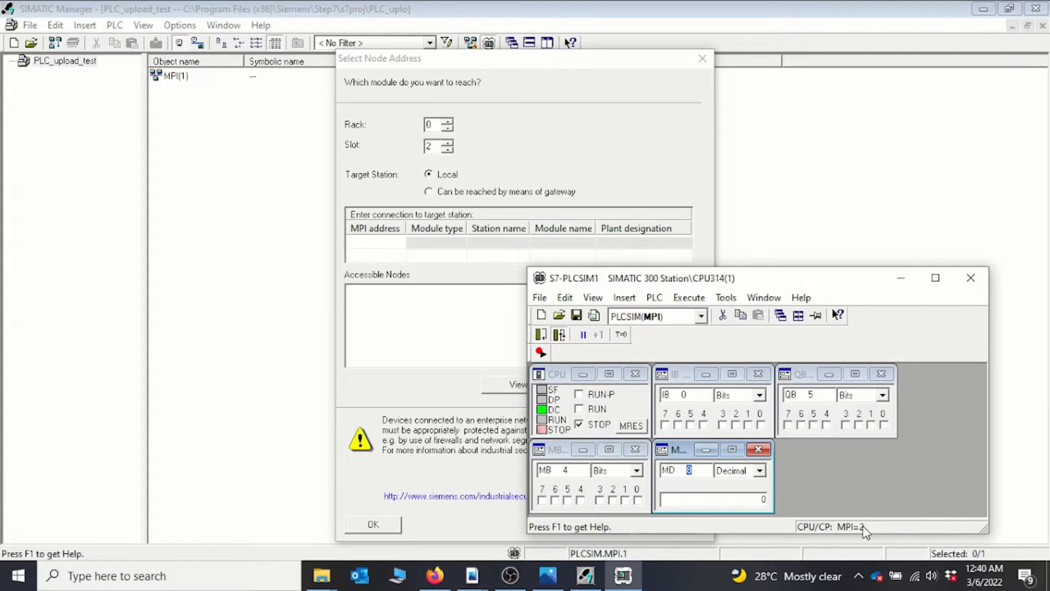
click(901, 277)
click(375, 247)
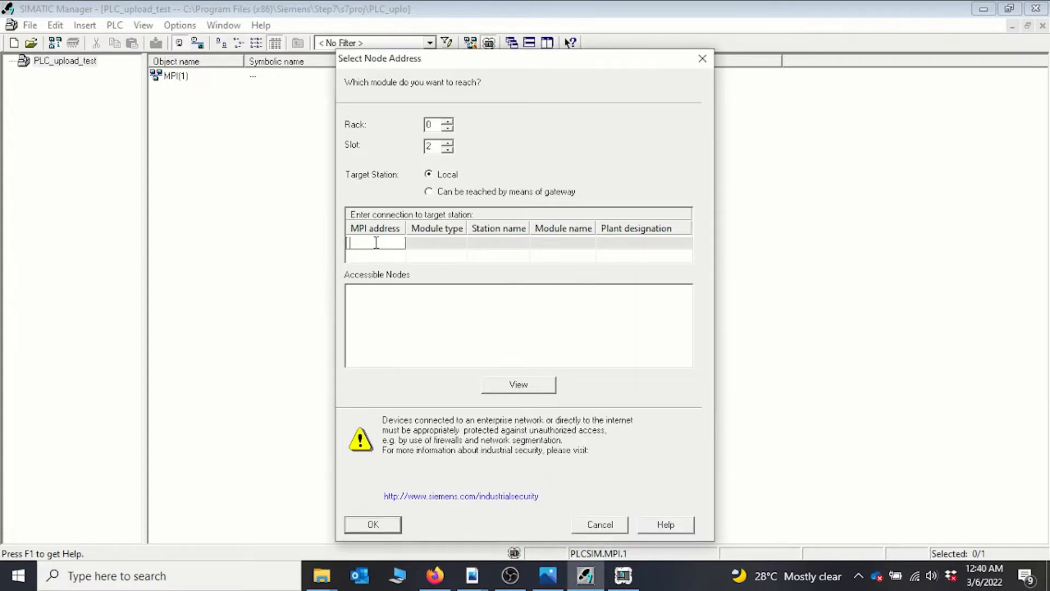
text(2)
click(451, 311)
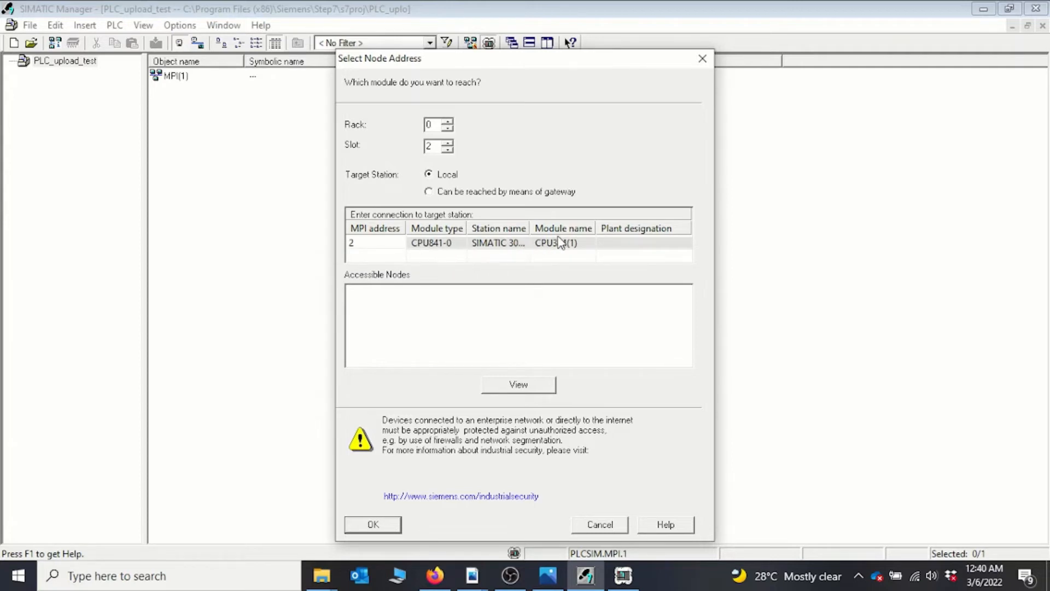
click(512, 385)
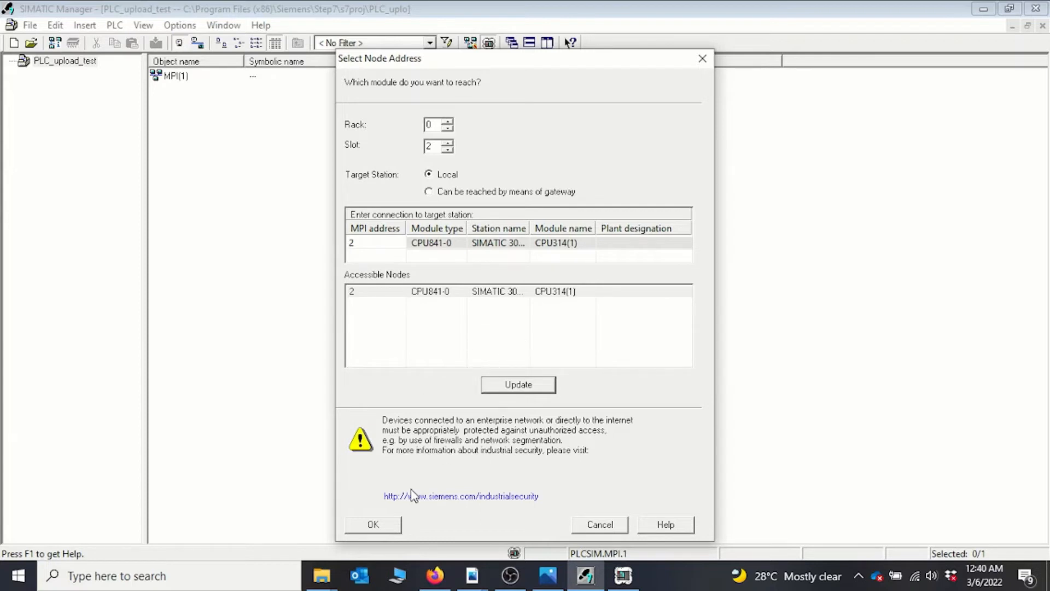
click(379, 526)
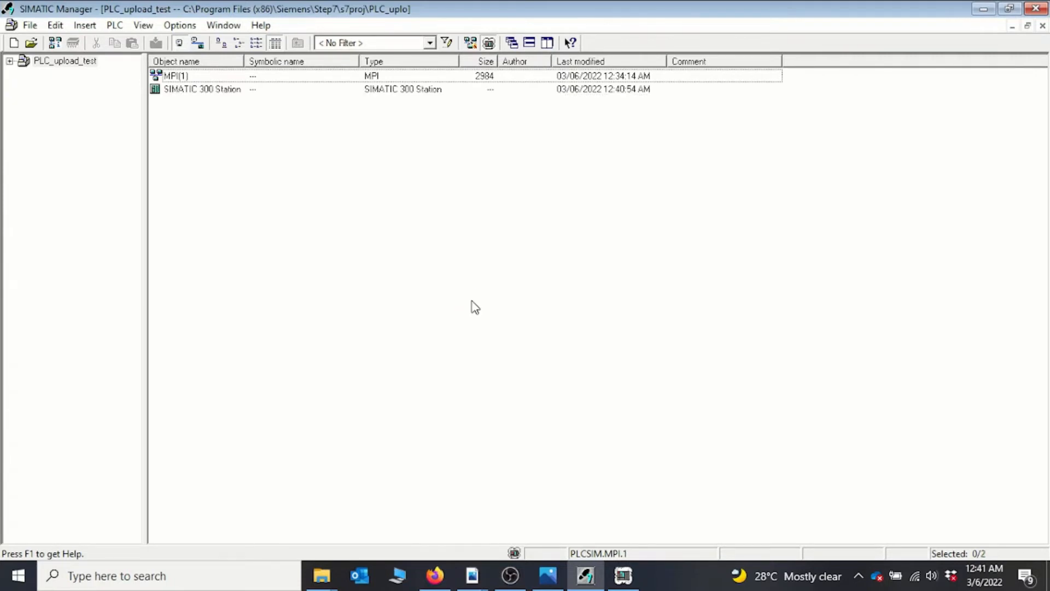
Step: Expand the uploaded SIMATIC 300 Station in PLC_upload_test down to S7 Program(1) and open its Blocks folder
click(10, 62)
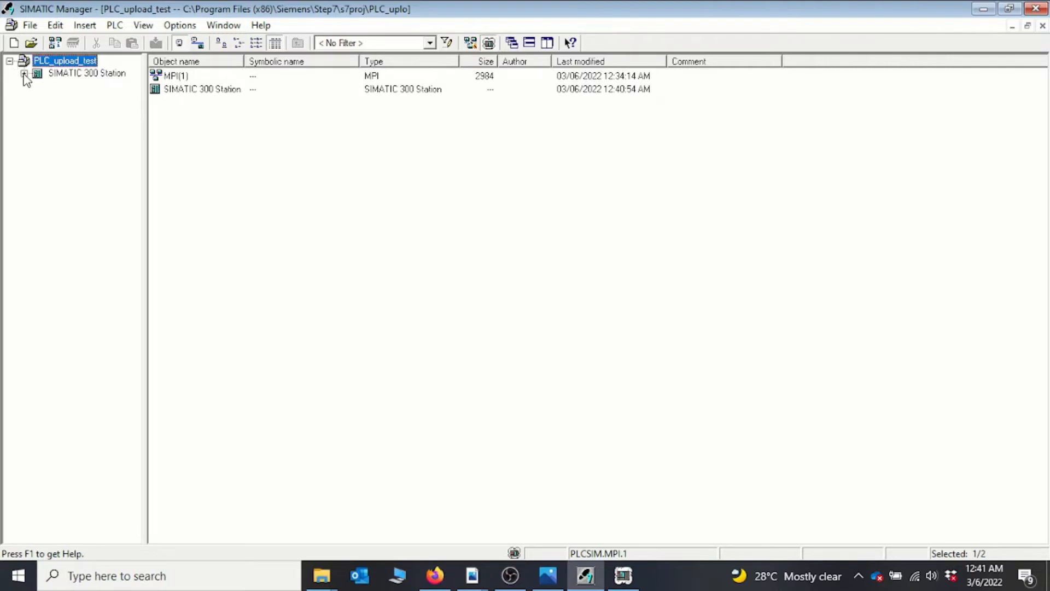
click(24, 73)
click(38, 85)
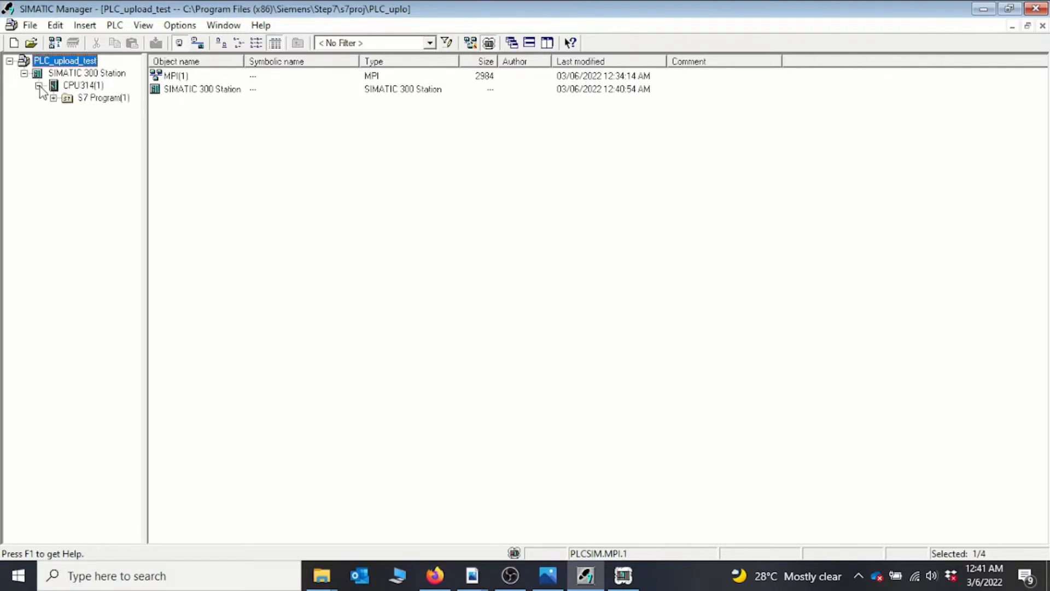
click(53, 98)
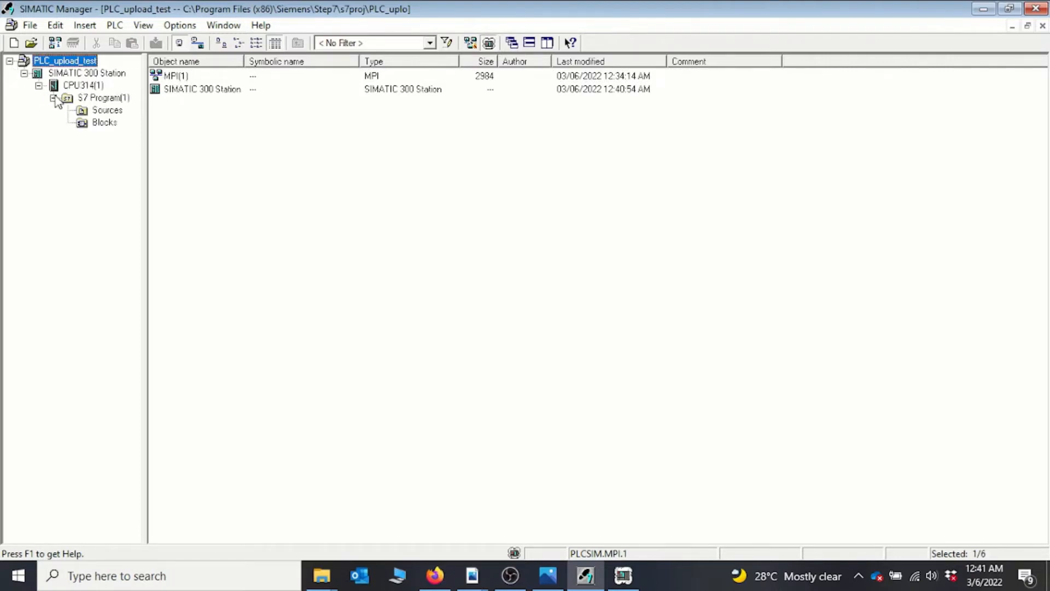
click(105, 123)
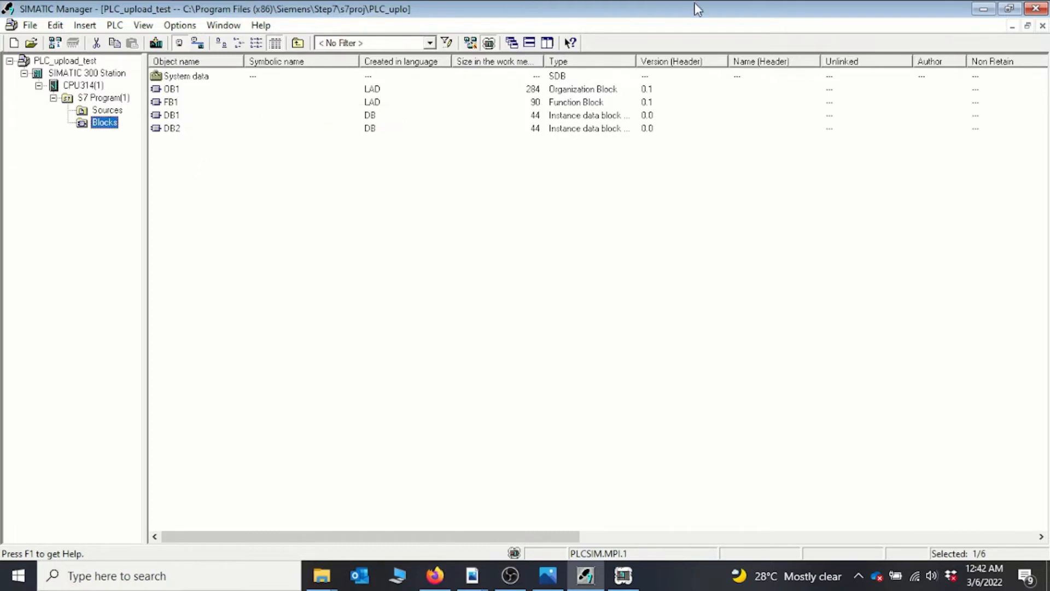
Step: Arrange the PLC_upload_test and Getting_Started windows vertically and open the Getting_Started Blocks folder for comparison
click(224, 26)
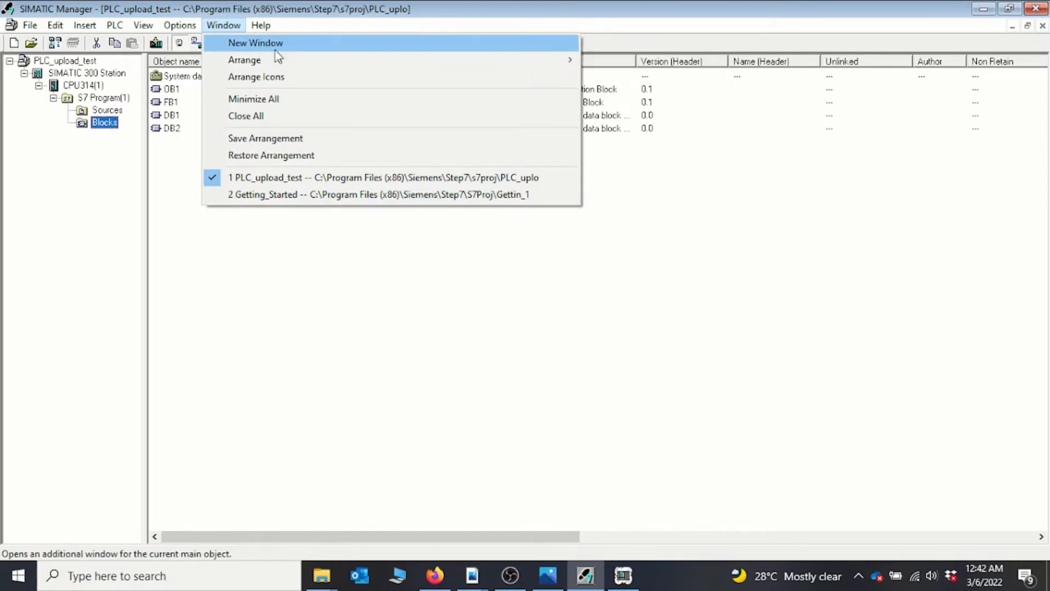
mouse_move(275, 60)
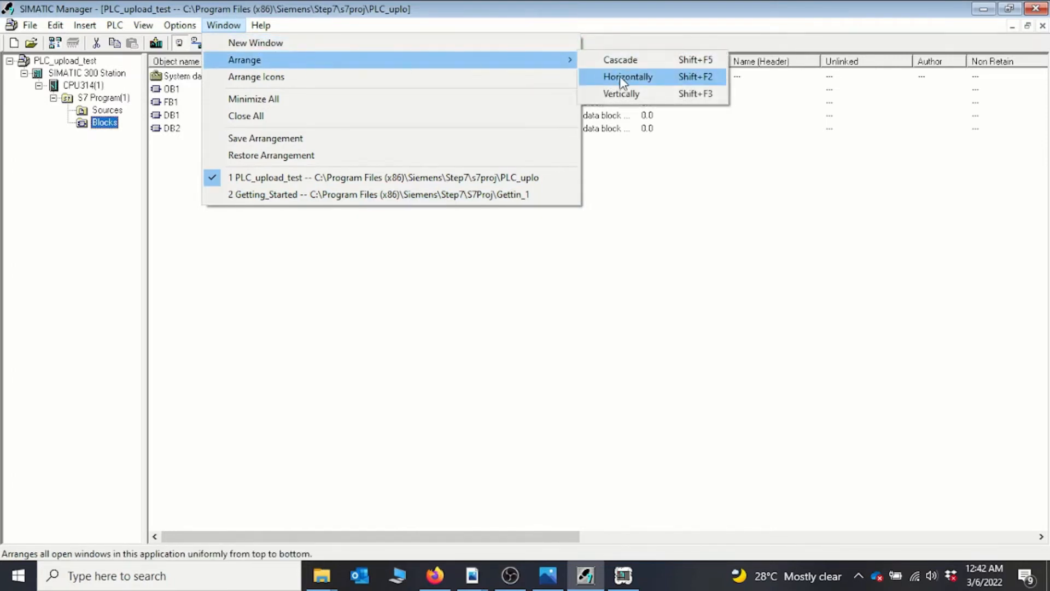
click(621, 94)
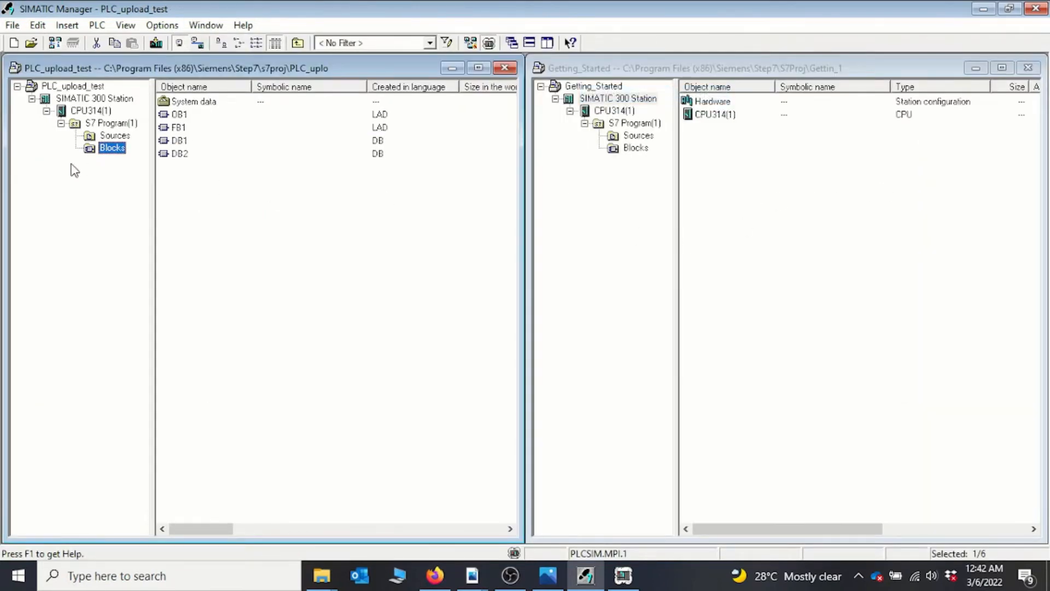
click(244, 258)
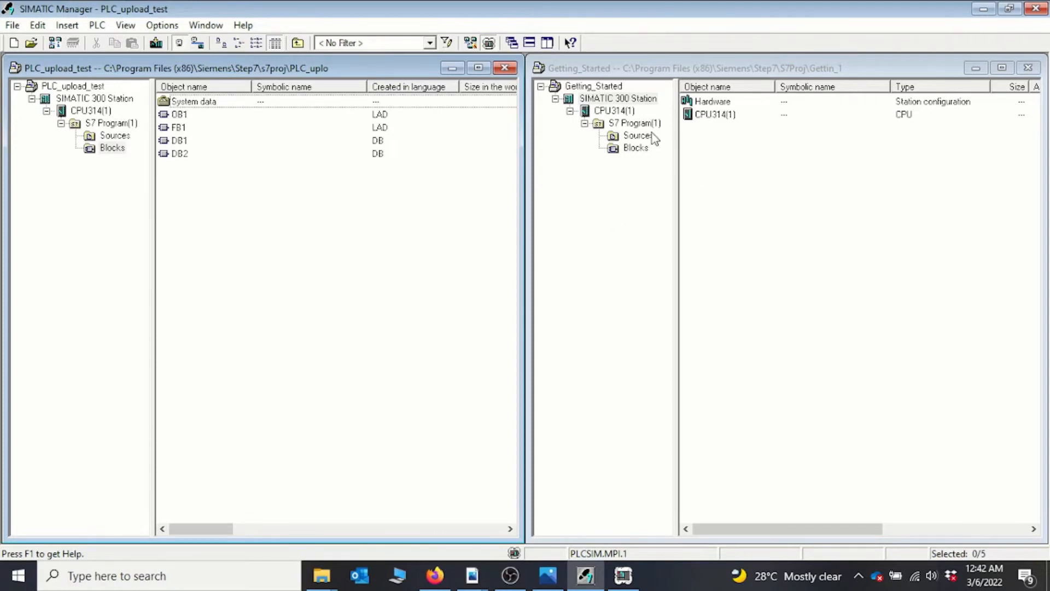
click(623, 575)
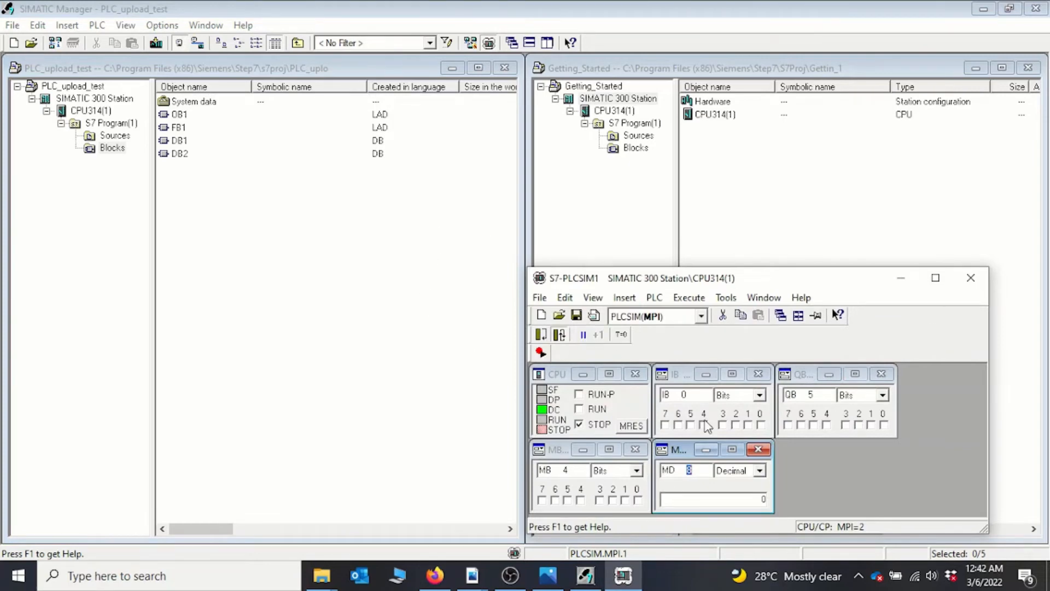
click(900, 278)
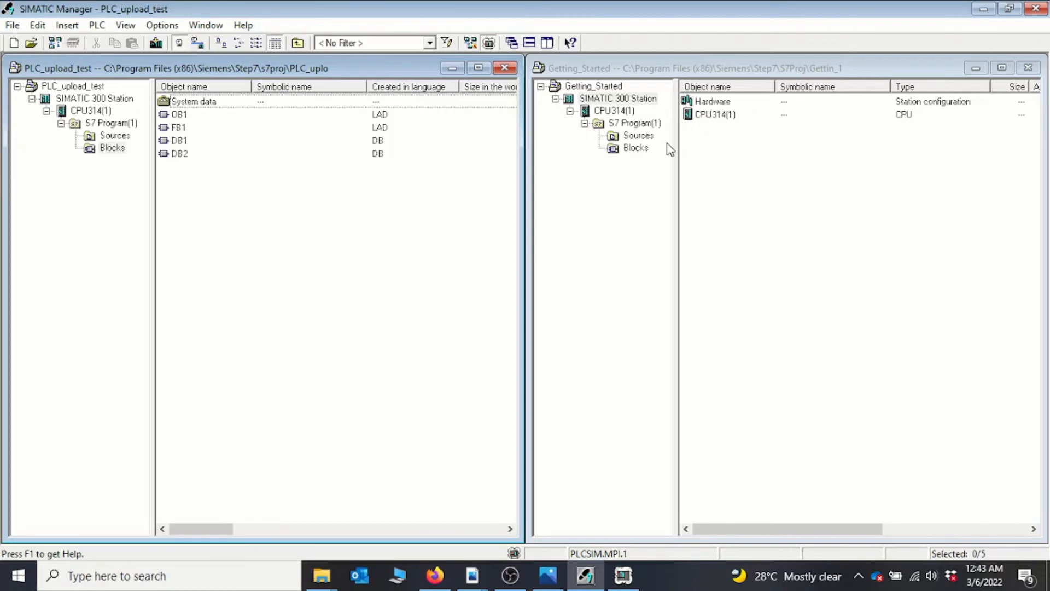
click(635, 149)
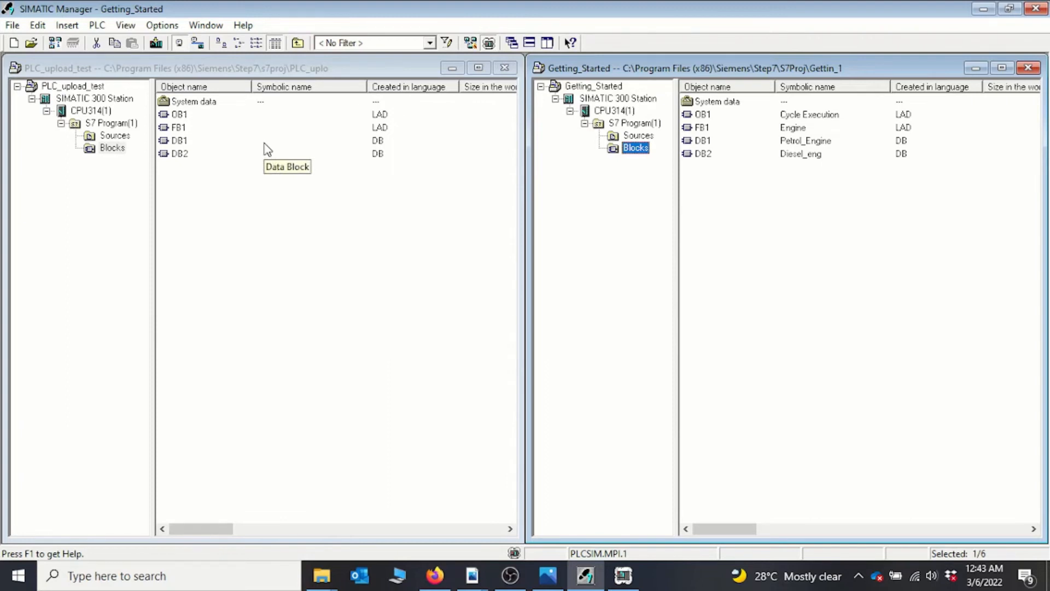
Step: Open the uploaded OB1 of PLC_upload_test in the LAD/STL/FBD editor and review its ladder networks
double_click(180, 114)
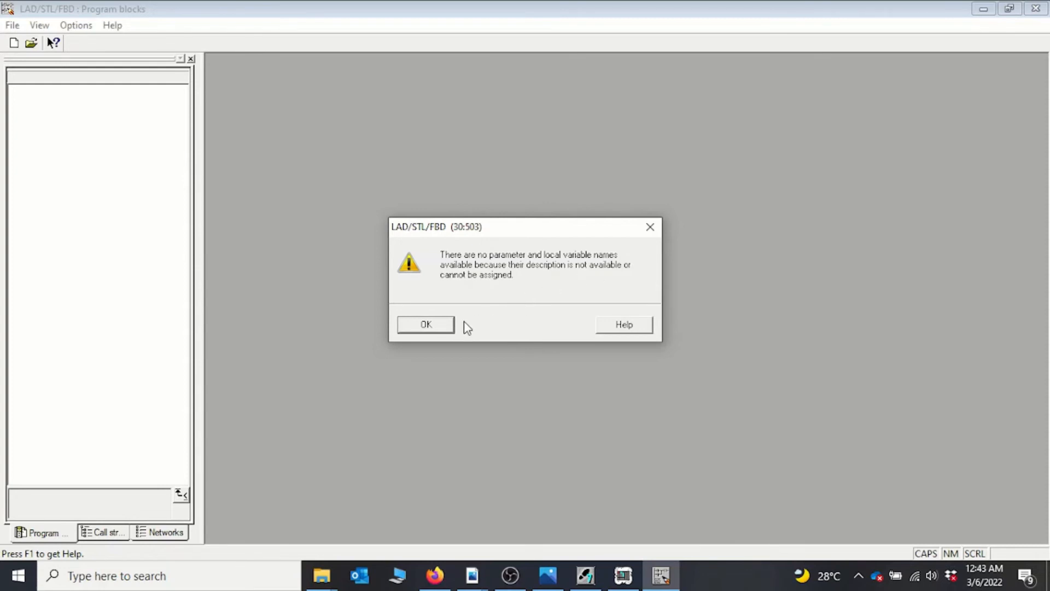
click(441, 325)
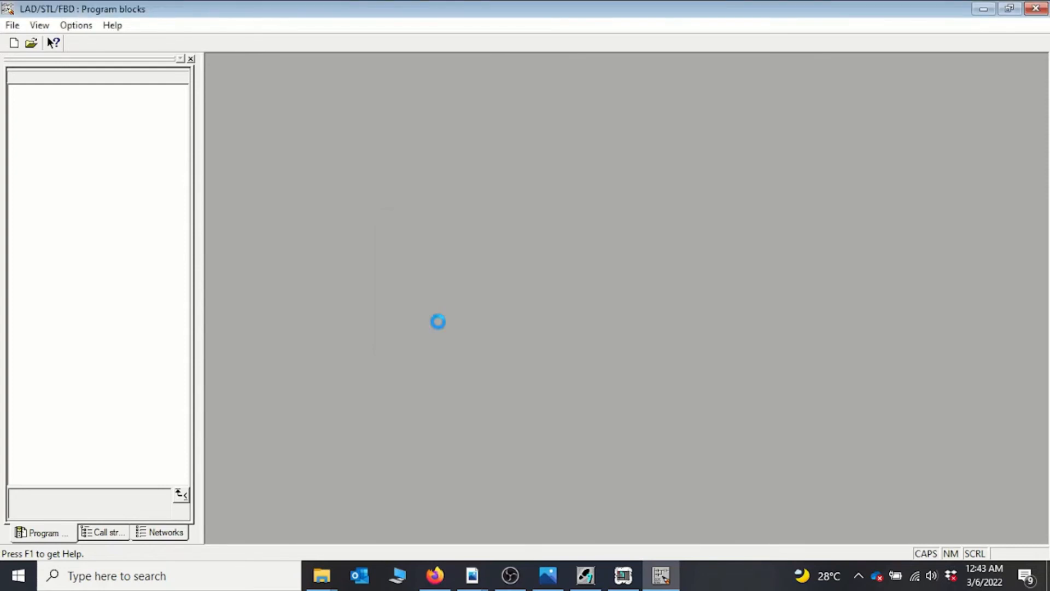
click(432, 333)
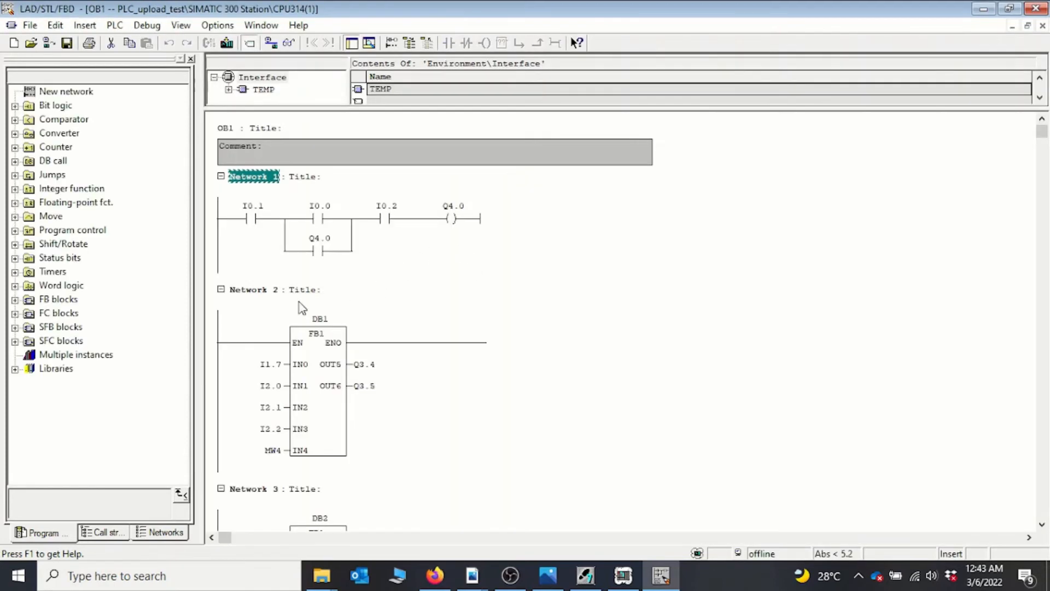
click(379, 252)
scroll(386, 285, down, 5)
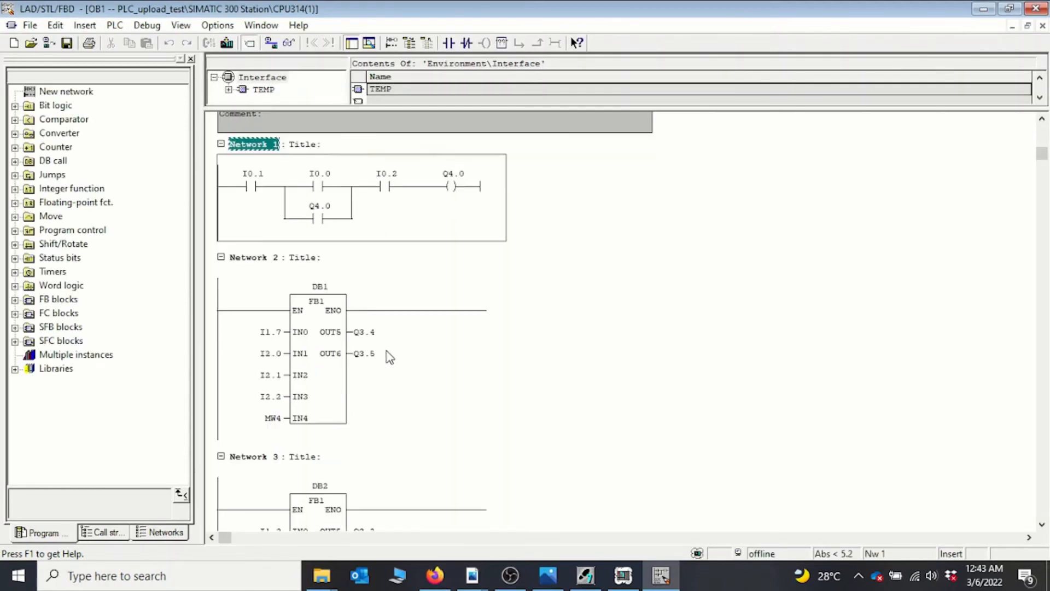
scroll(389, 327, up, 3)
scroll(383, 434, down, 3)
scroll(382, 435, up, 1)
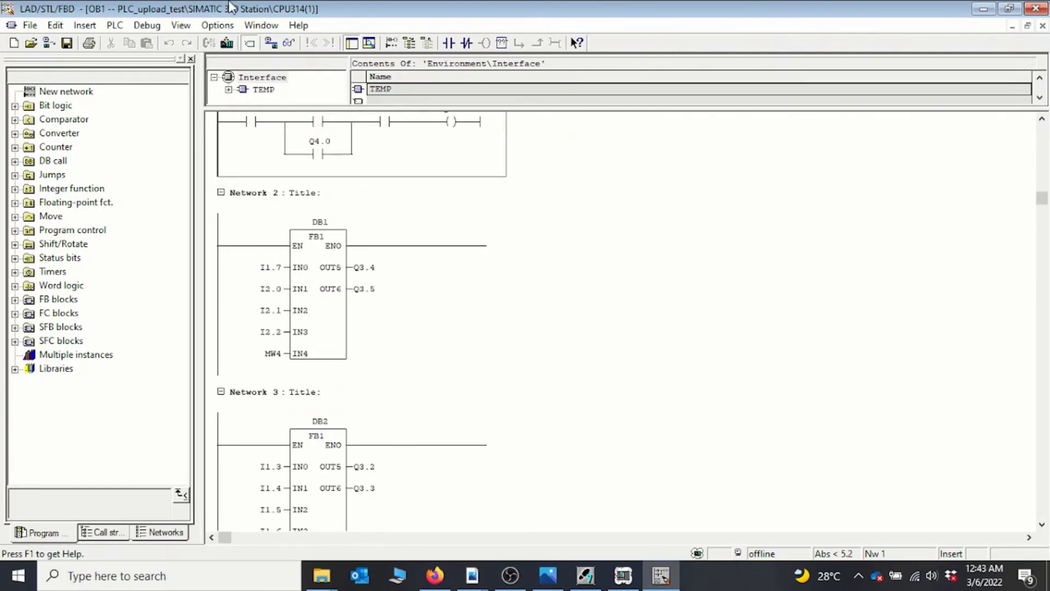
Step: Switch the simulated CPU to RUN-P mode in S7-PLCSIM and return to the OB1 editor
click(618, 578)
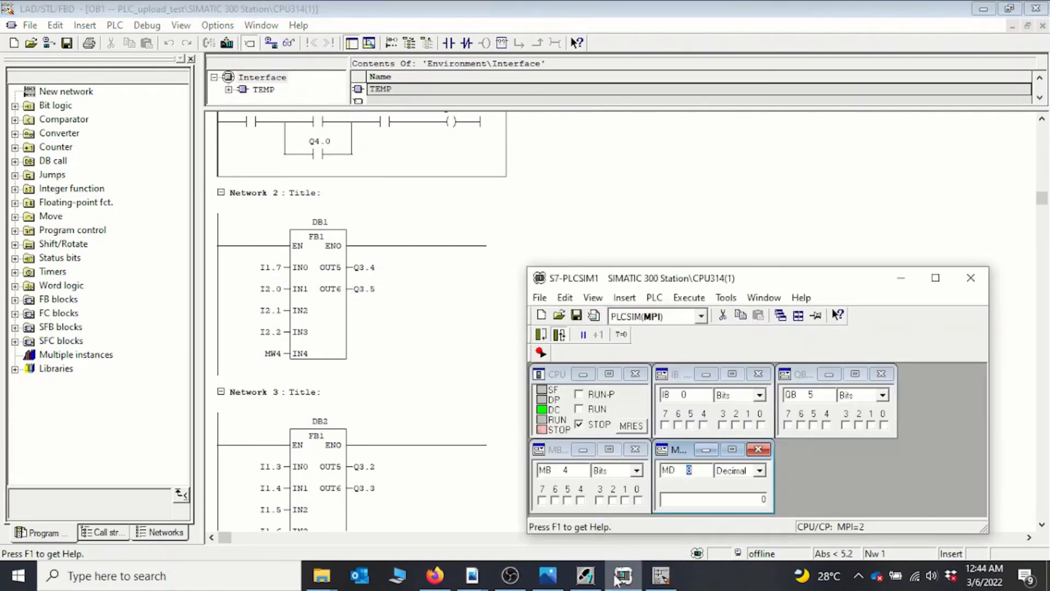
click(579, 394)
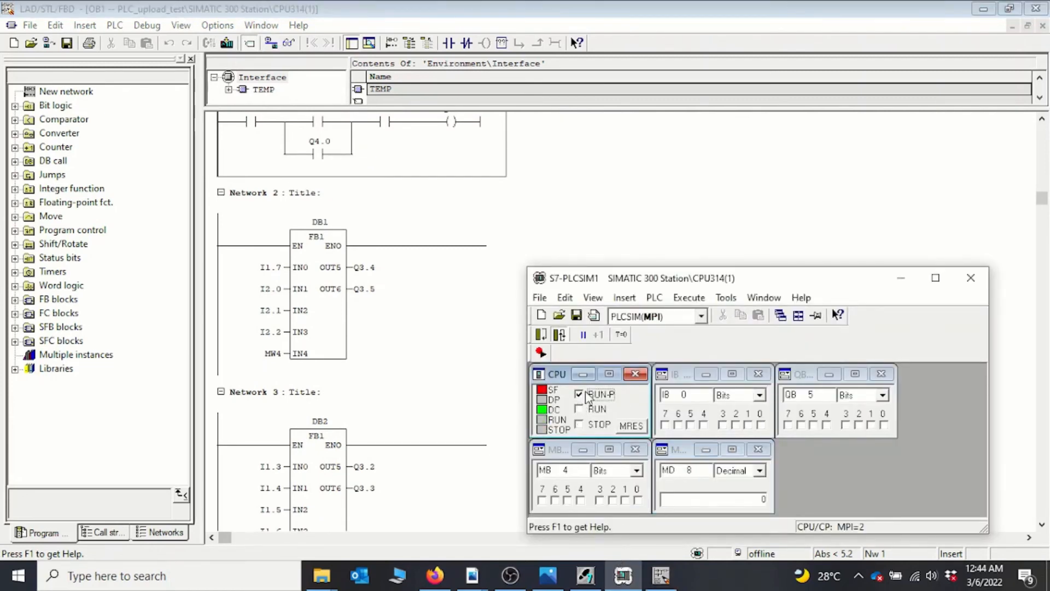
click(894, 281)
Step: Turn on online monitoring for OB1, declining to overwrite the block on the simulated CPU
scroll(771, 293, up, 3)
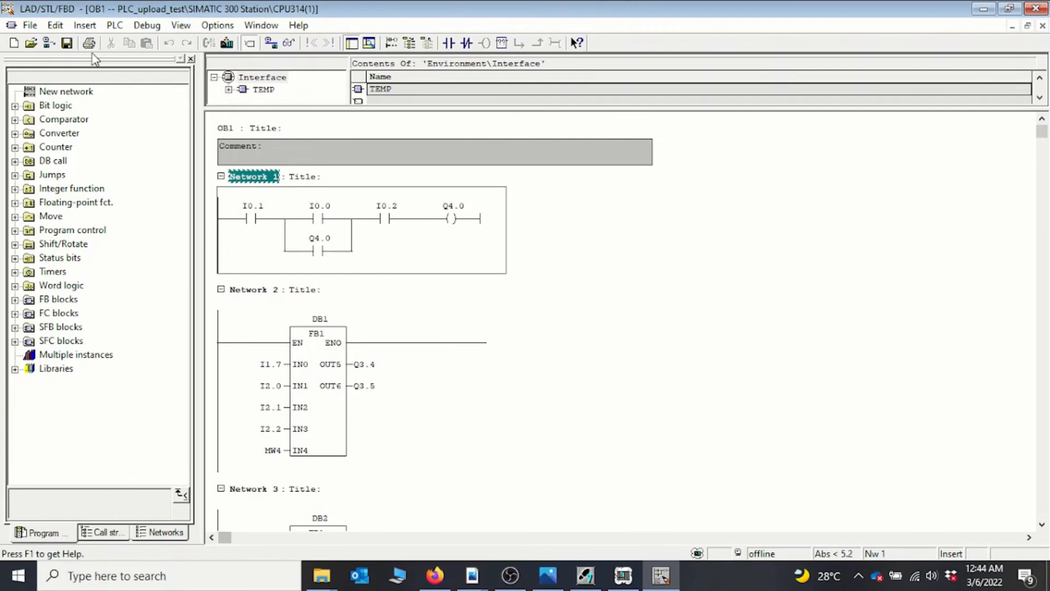
click(228, 44)
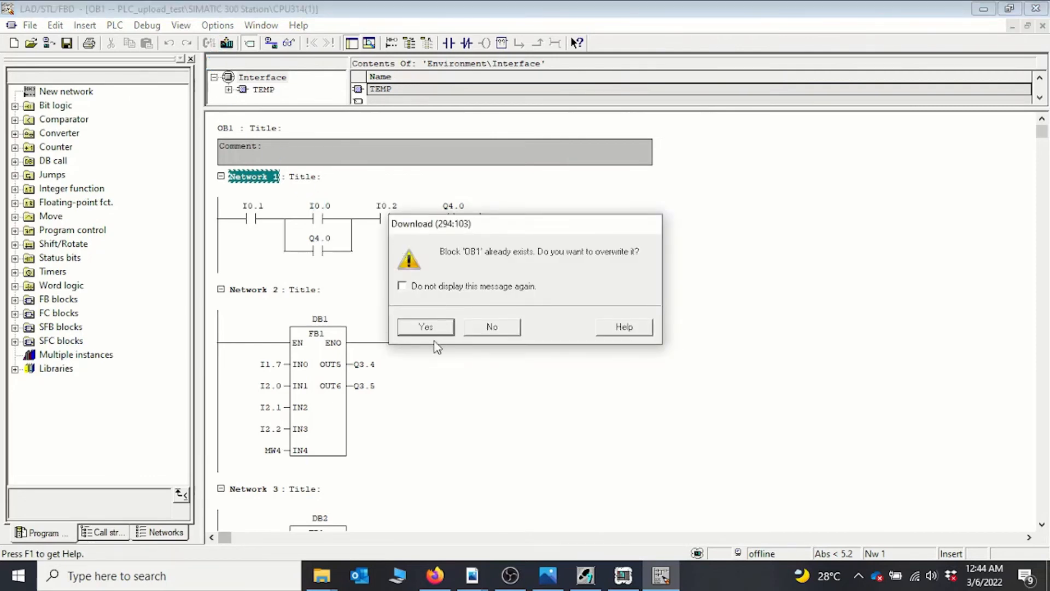
click(513, 331)
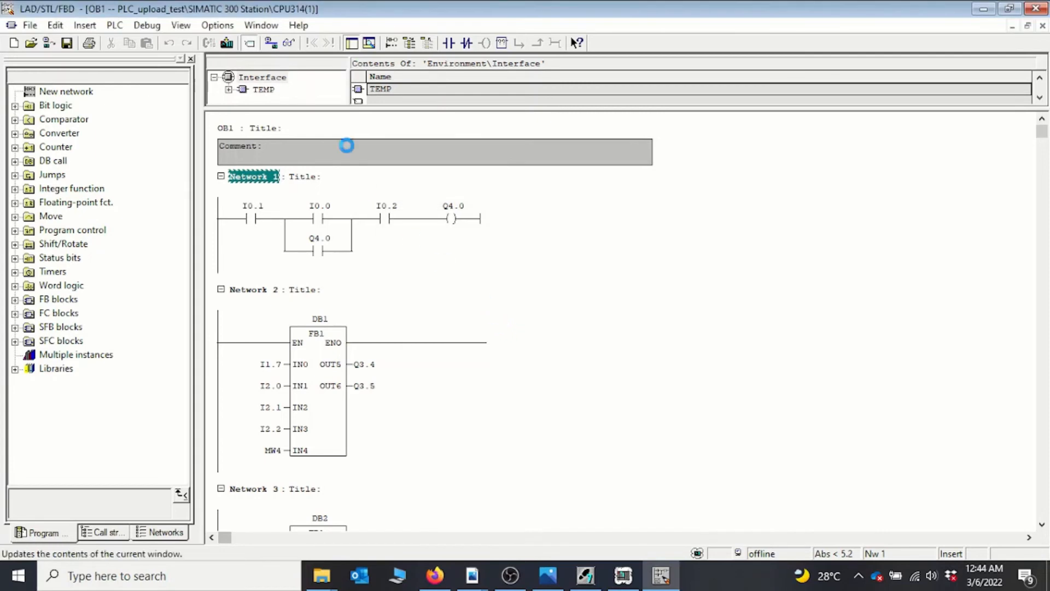
click(288, 43)
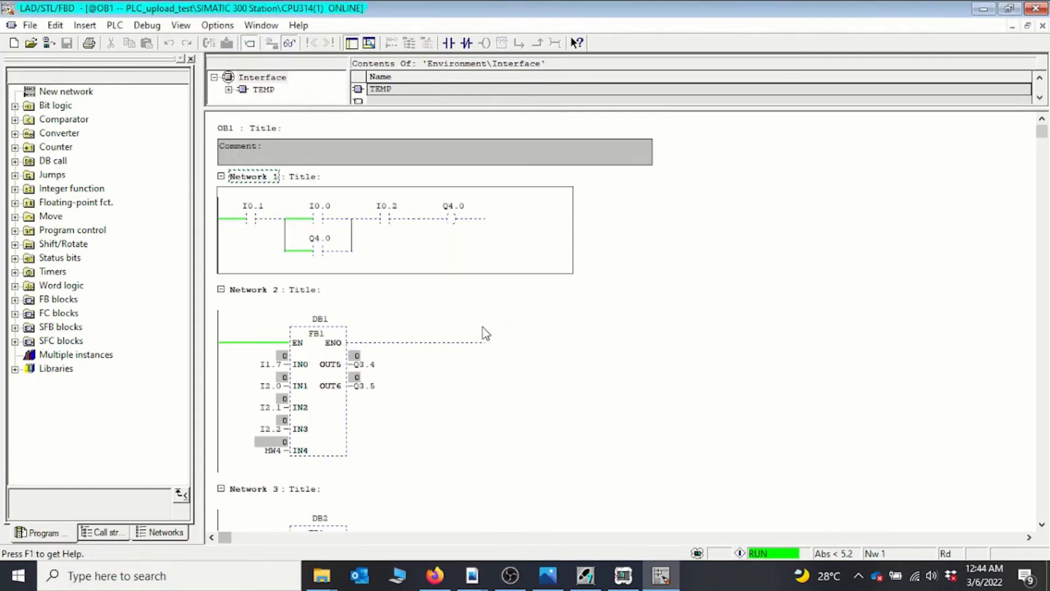
Step: Examine the live status of OB1's networks, comparing the Network 1 contacts with the FB1 call in Network 2
click(520, 473)
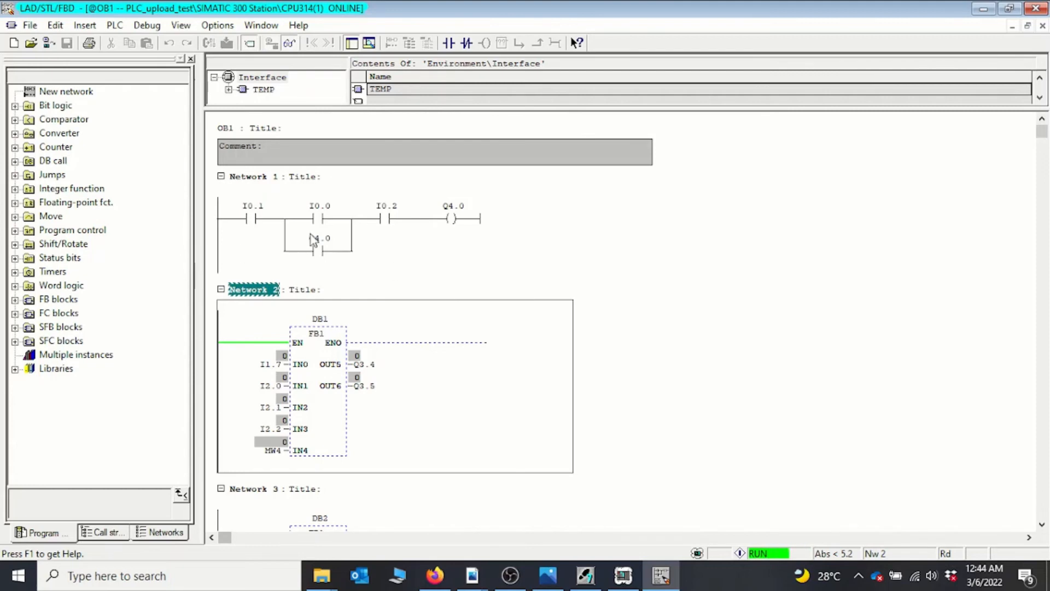
scroll(411, 242, down, 2)
click(385, 198)
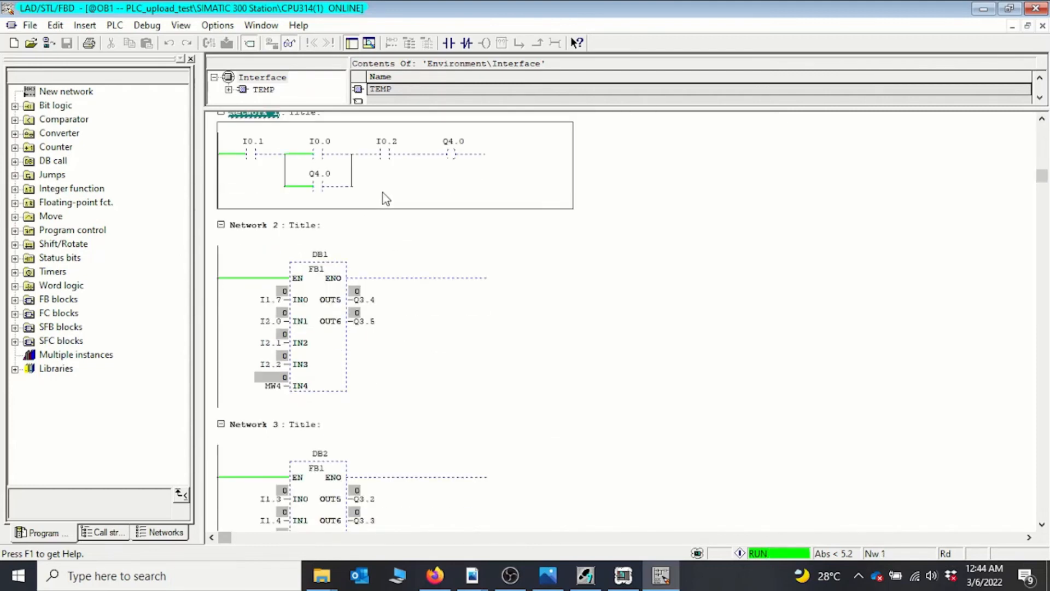
click(451, 359)
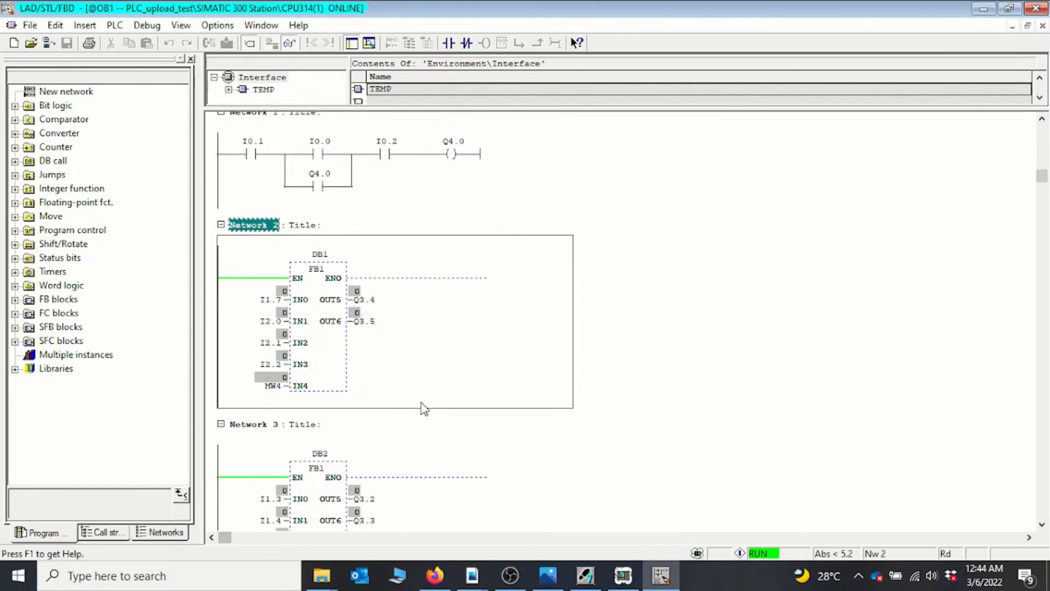
scroll(422, 402, down, 2)
scroll(421, 402, up, 3)
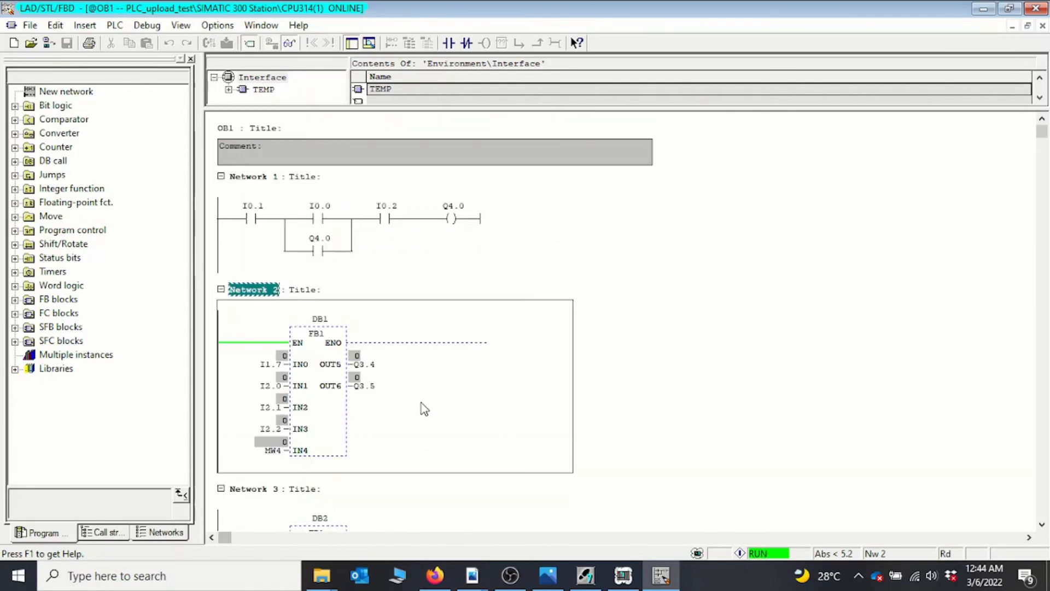
click(415, 244)
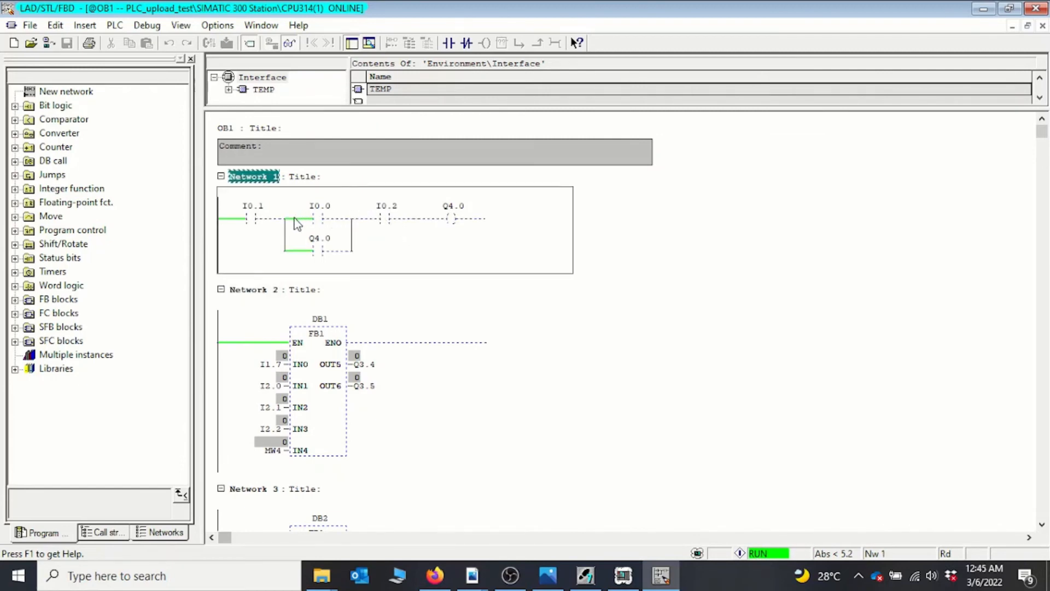
Step: Check the live status of the I0.0, I0.1 and I0.2 contacts in Network 1 and the FB1 calls in Networks 2 and 3
double_click(321, 206)
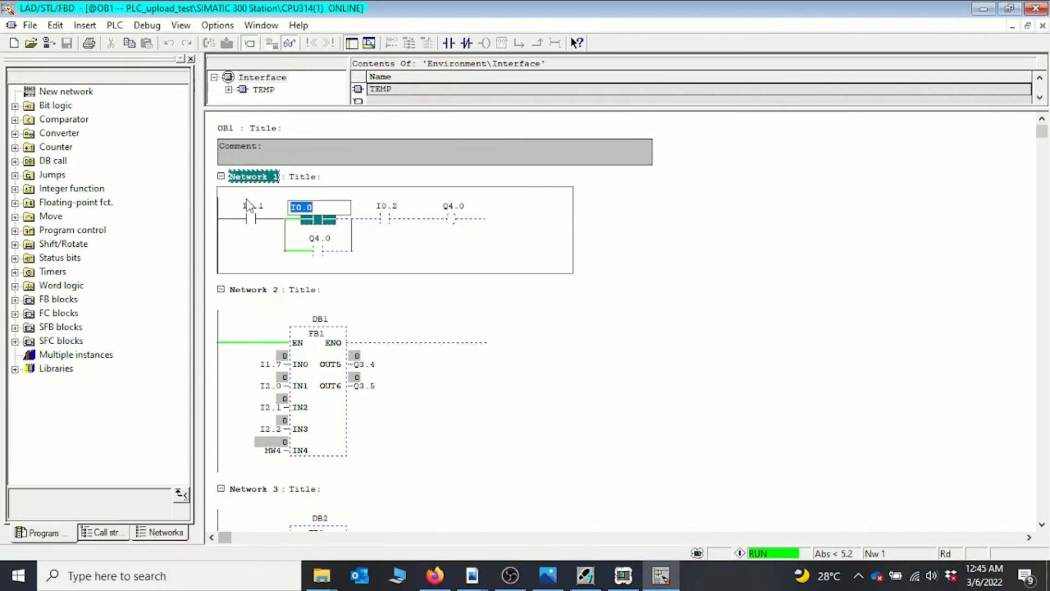
click(256, 211)
click(321, 219)
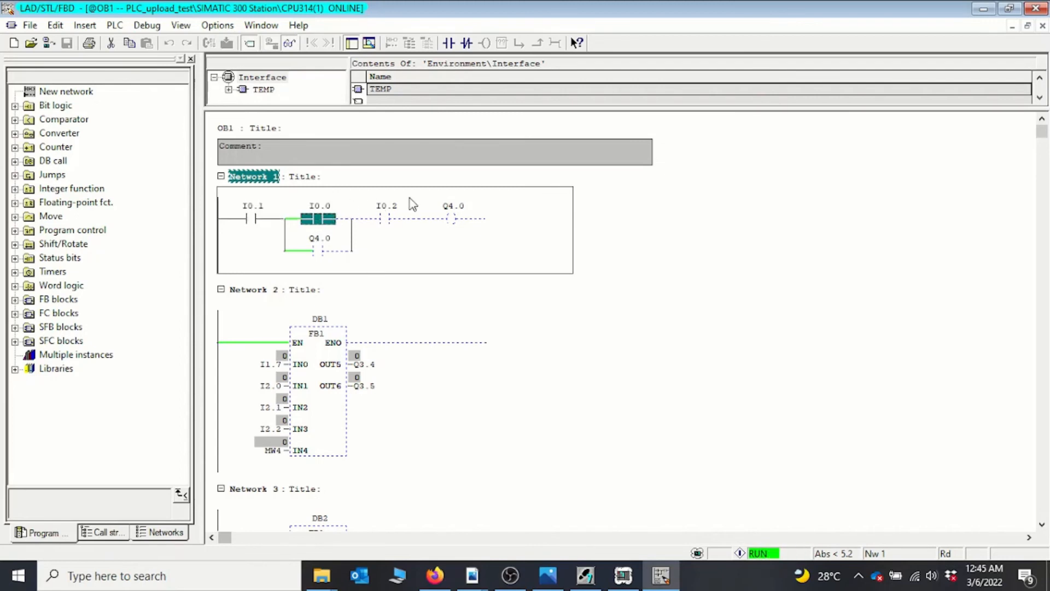
click(389, 218)
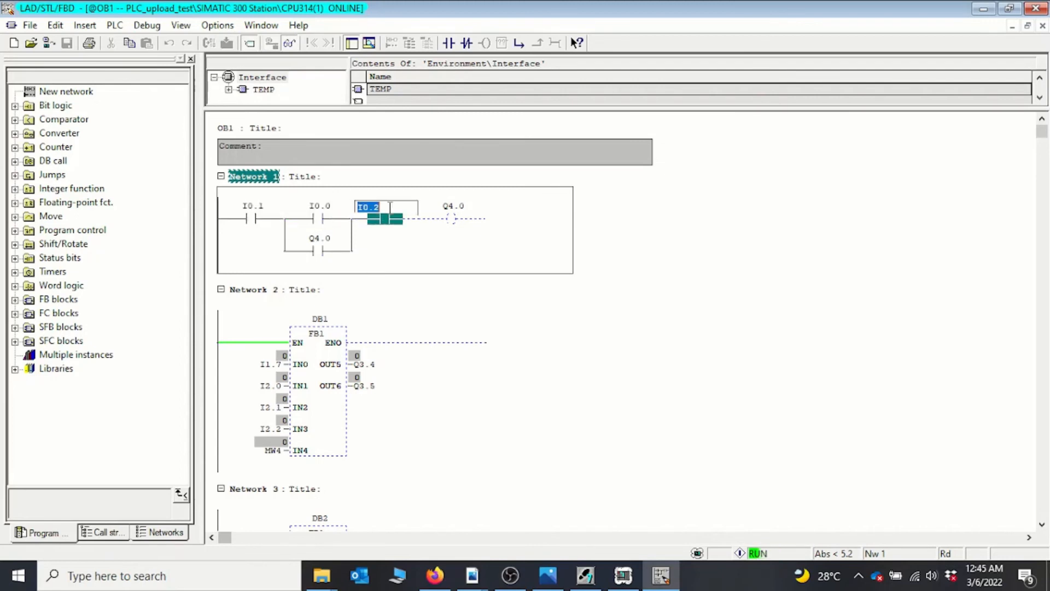
click(259, 206)
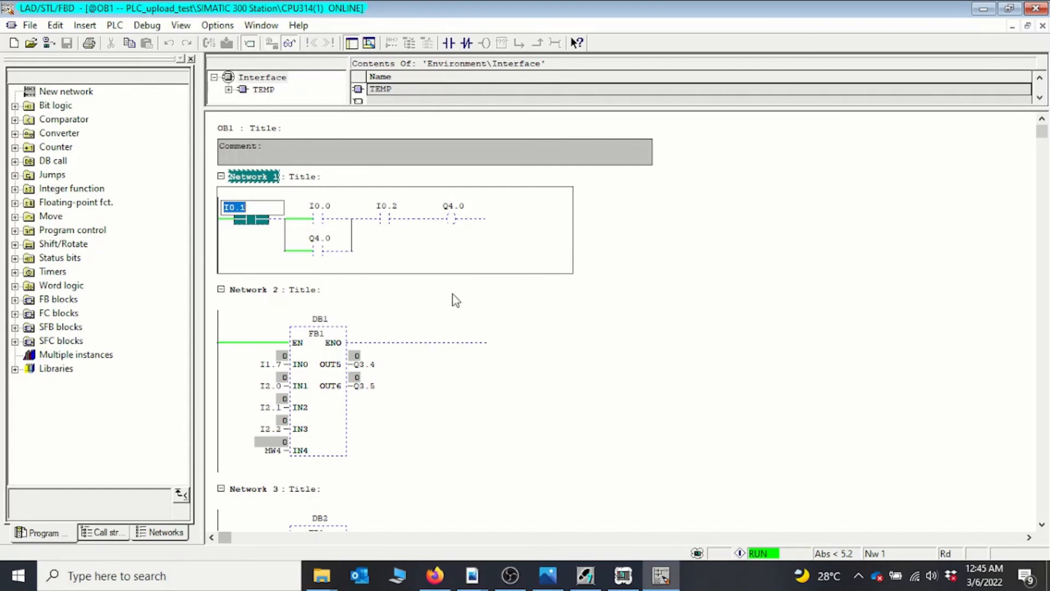
scroll(493, 327, down, 5)
scroll(490, 327, up, 1)
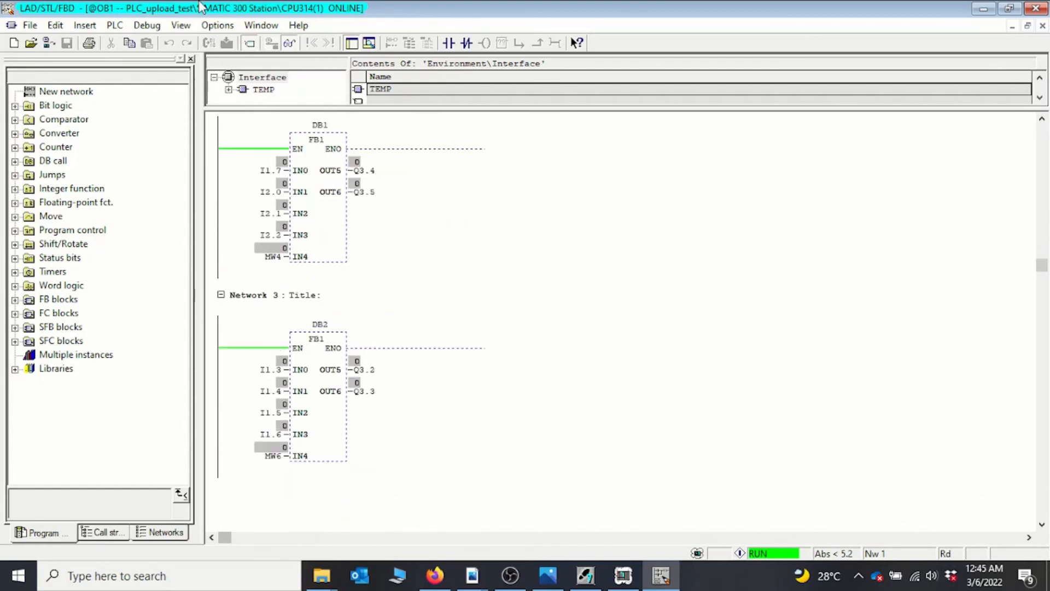
Step: Take OB1 offline and open OB1 of the Getting_Started project from SIMATIC Manager for comparison
click(270, 44)
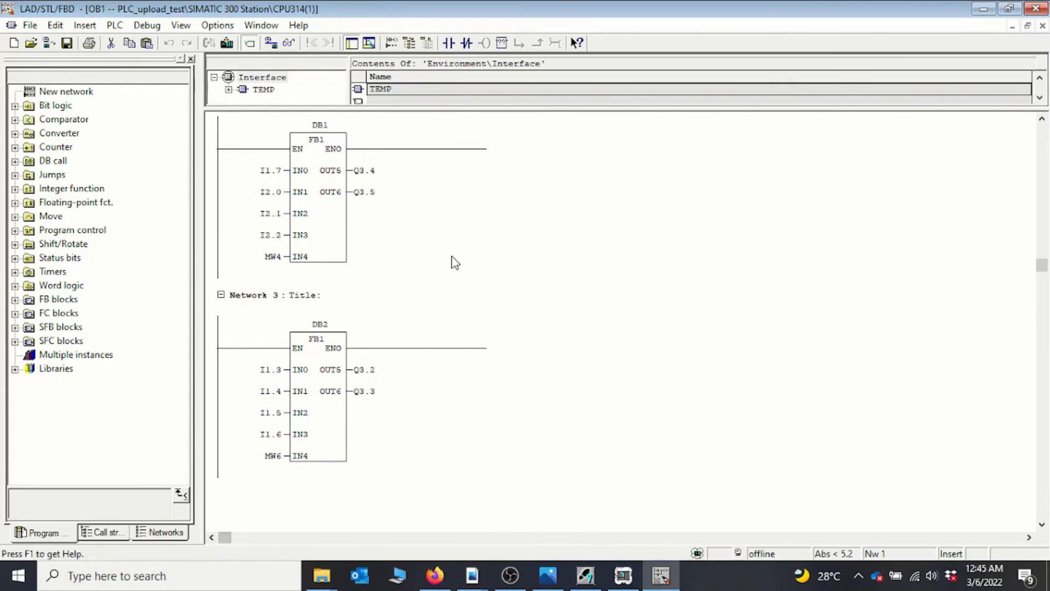
click(584, 578)
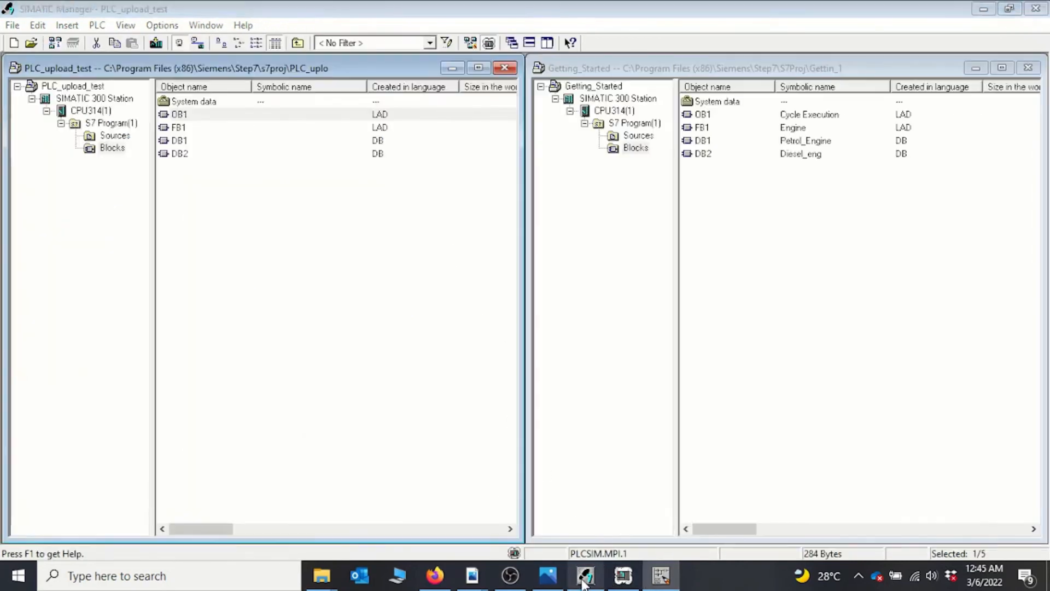
click(714, 180)
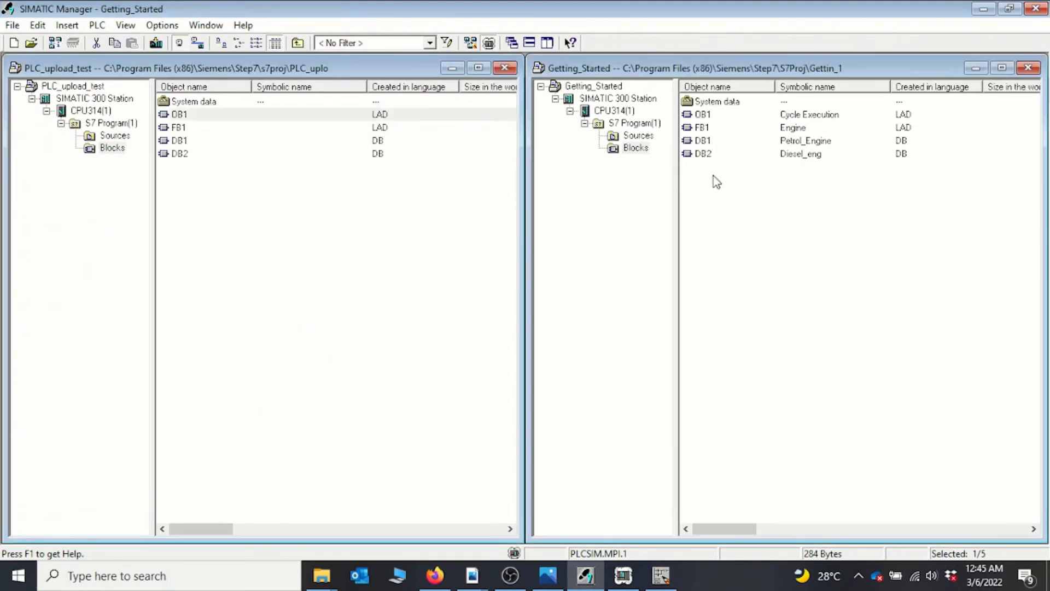
double_click(708, 115)
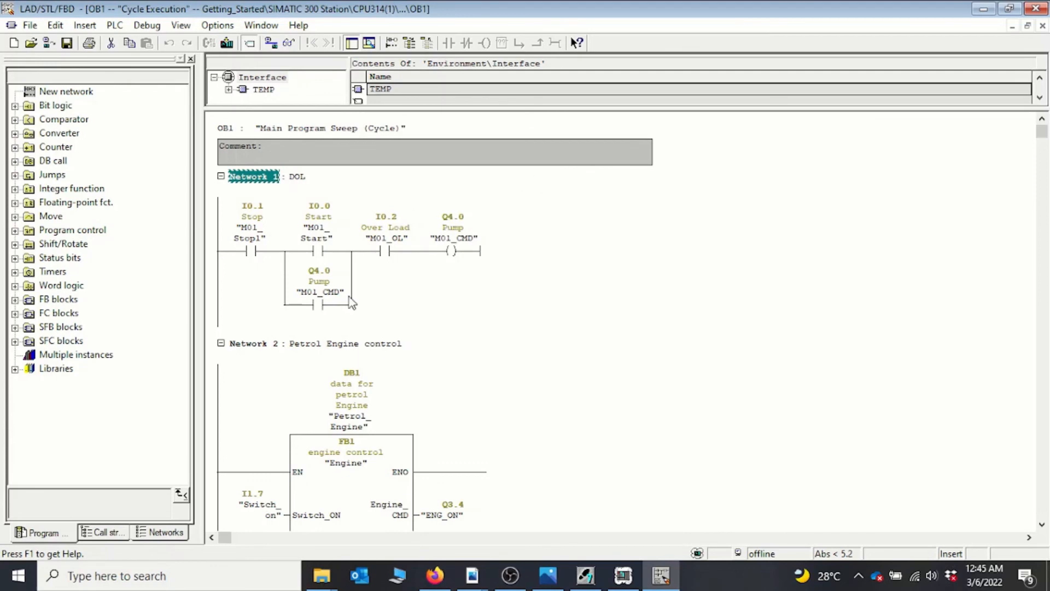
Step: Compare the uploaded OB1 of PLC_upload_test with the original's symbols and titles, and return to its block list in SIMATIC Manager
click(261, 25)
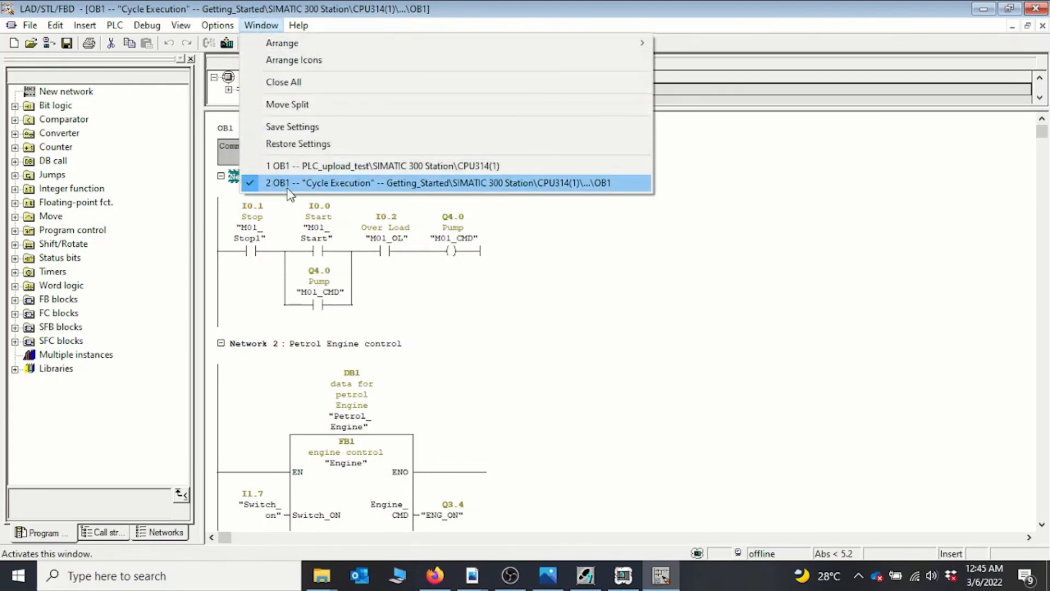
click(300, 169)
scroll(588, 281, down, 5)
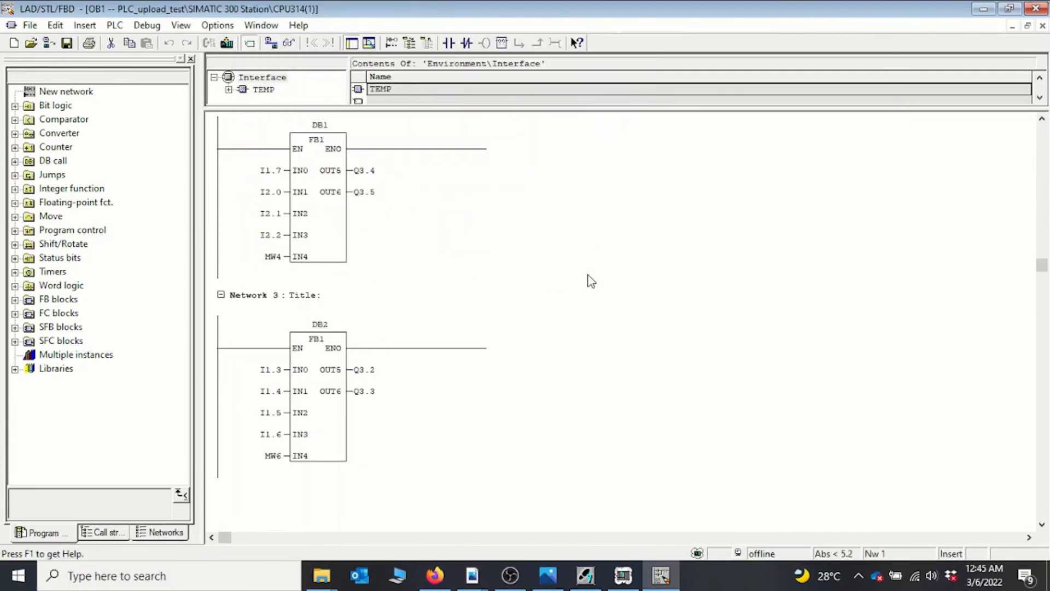
scroll(598, 281, up, 5)
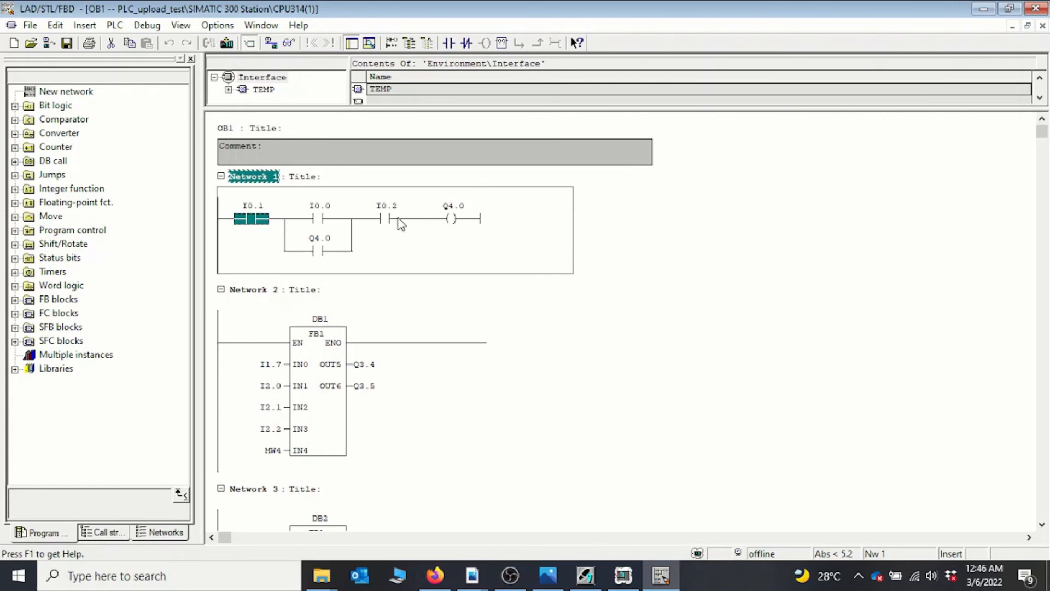
click(321, 205)
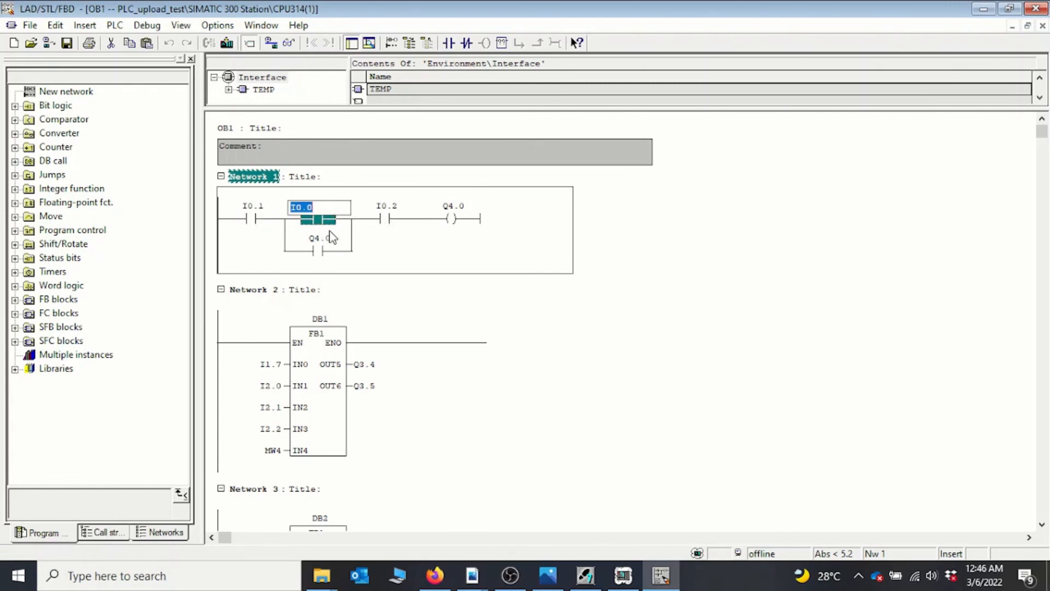
click(381, 254)
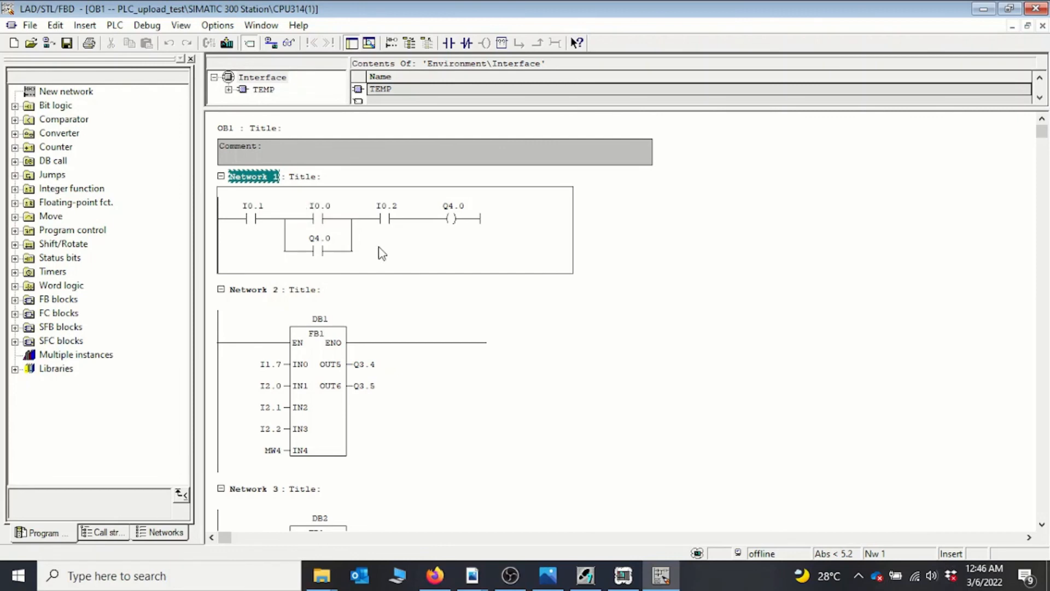
key(alt+Tab)
click(216, 284)
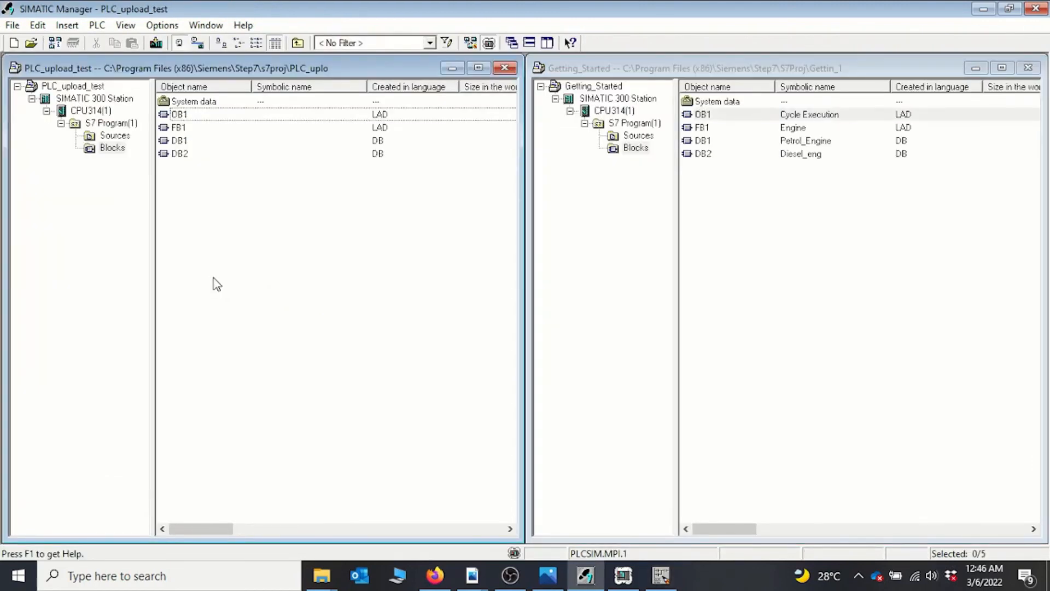